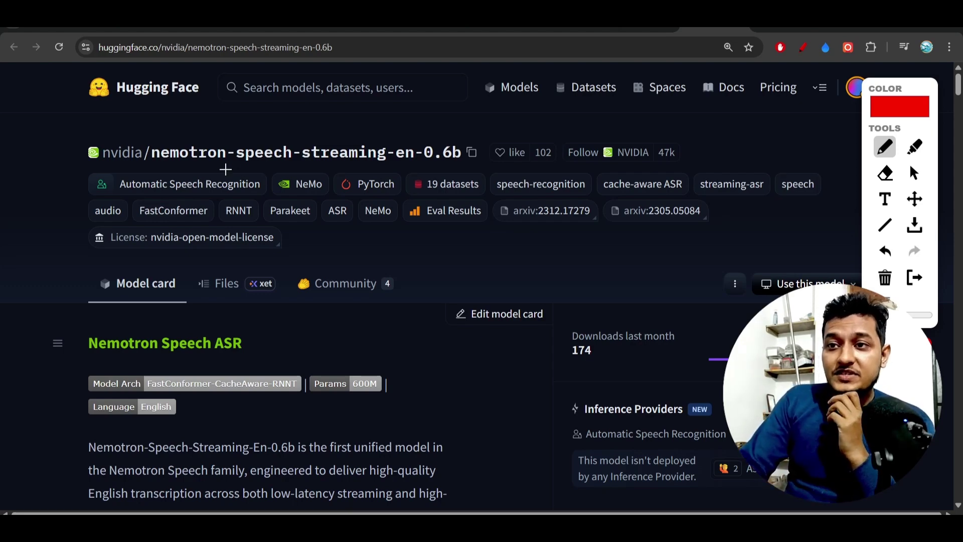
Step: Underline the model name and 'Nemotron Speech ASR' heading in red, then open the demo Space
left_click_drag(217, 171, 371, 169)
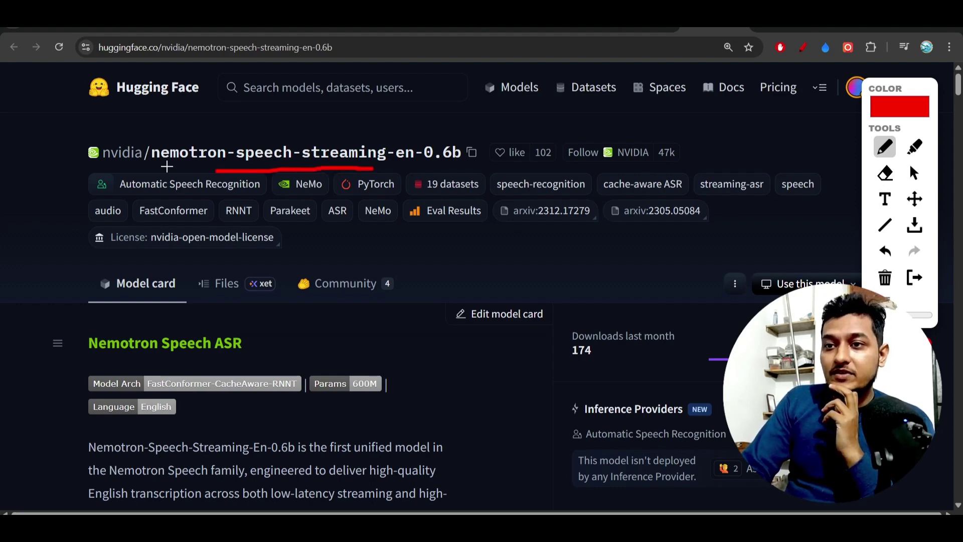
left_click_drag(396, 170, 449, 170)
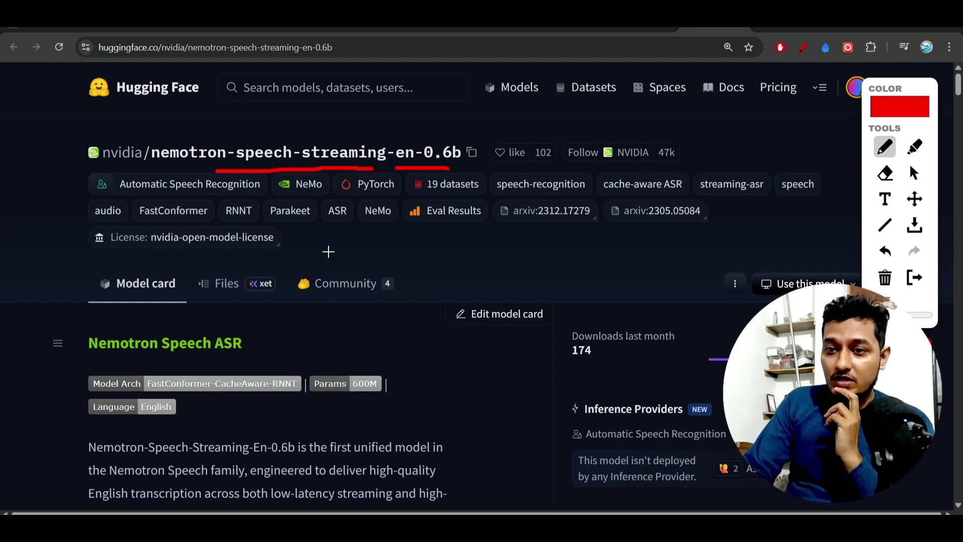
left_click_drag(89, 364, 243, 363)
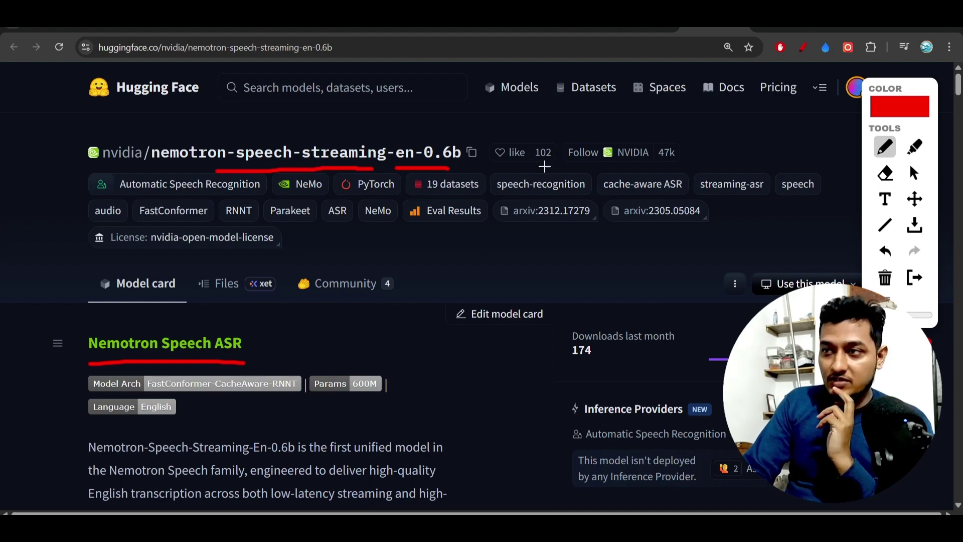
left_click(667, 30)
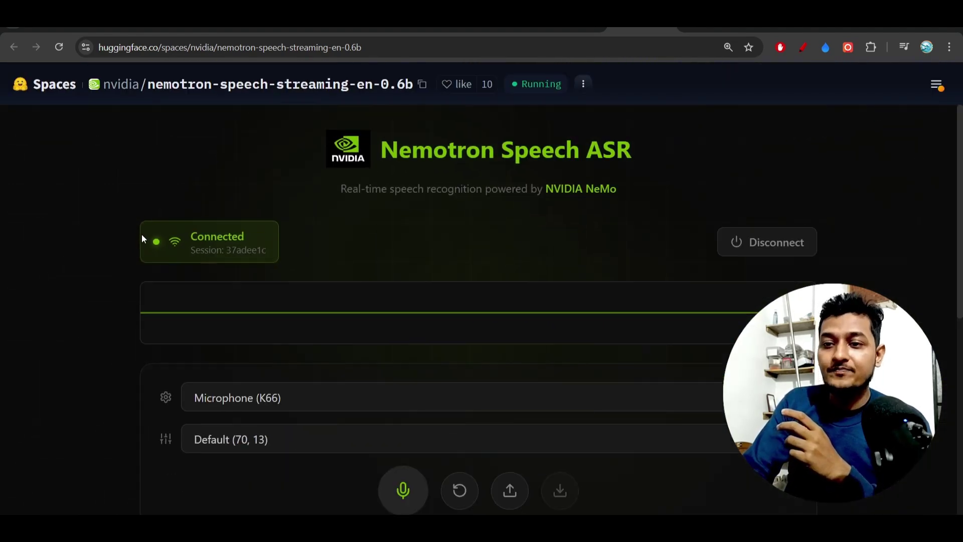
scroll(280, 321, "down", 2)
Step: Open and close the Microphone list unchanged, then try the microphone button
left_click(242, 301)
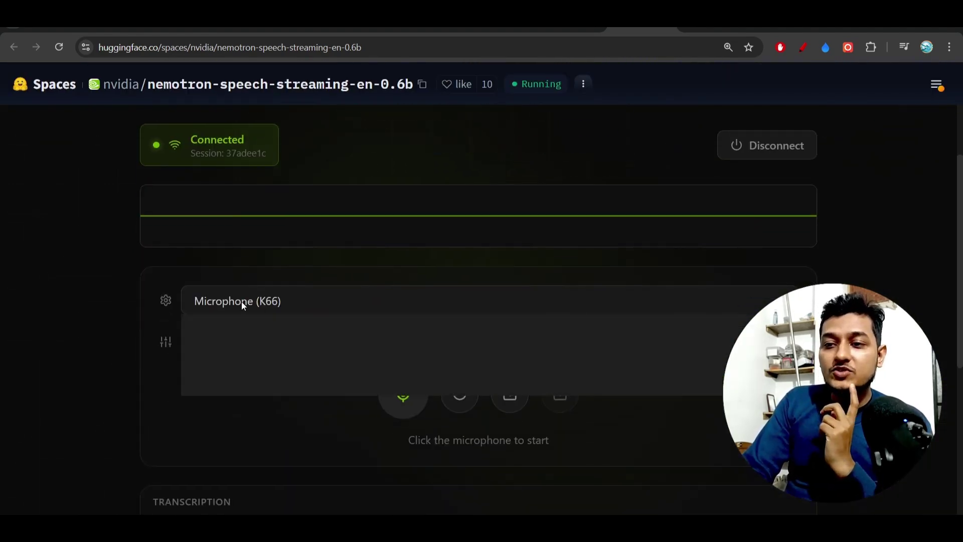
left_click(125, 323)
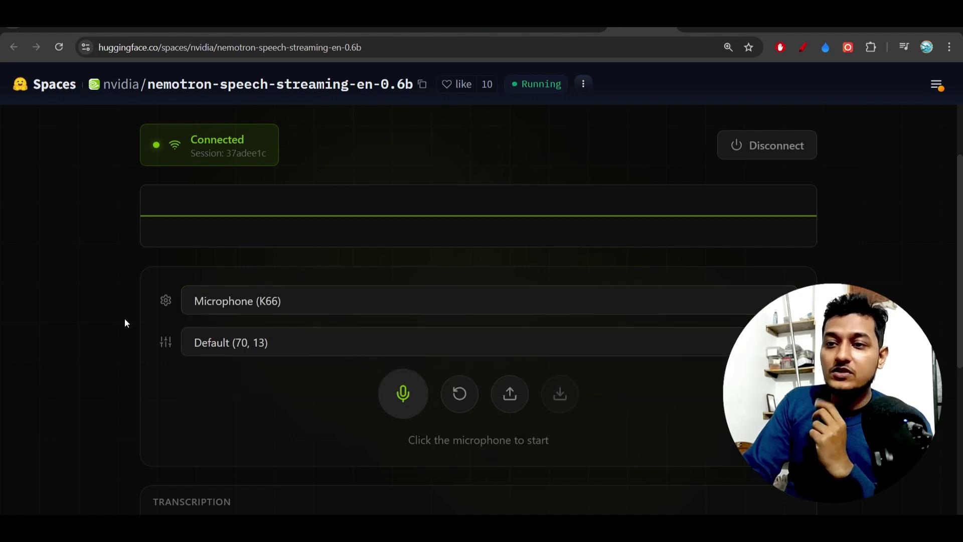
left_click(397, 392)
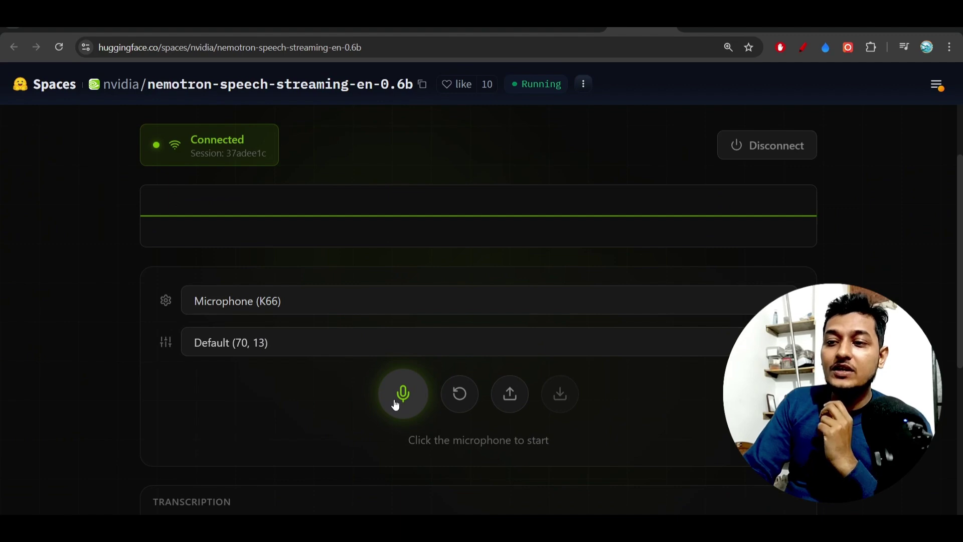
scroll(320, 397, "down", 1)
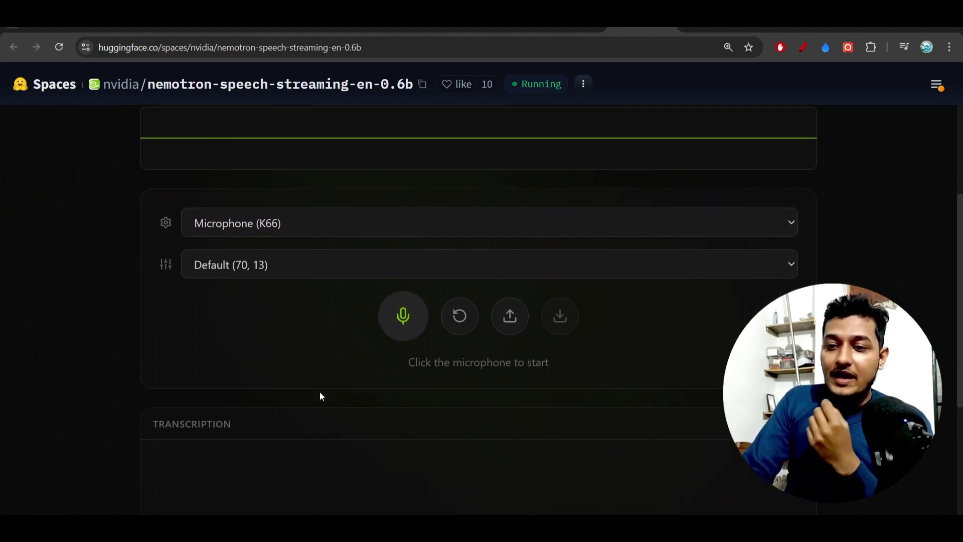
scroll(320, 396, "down", 1)
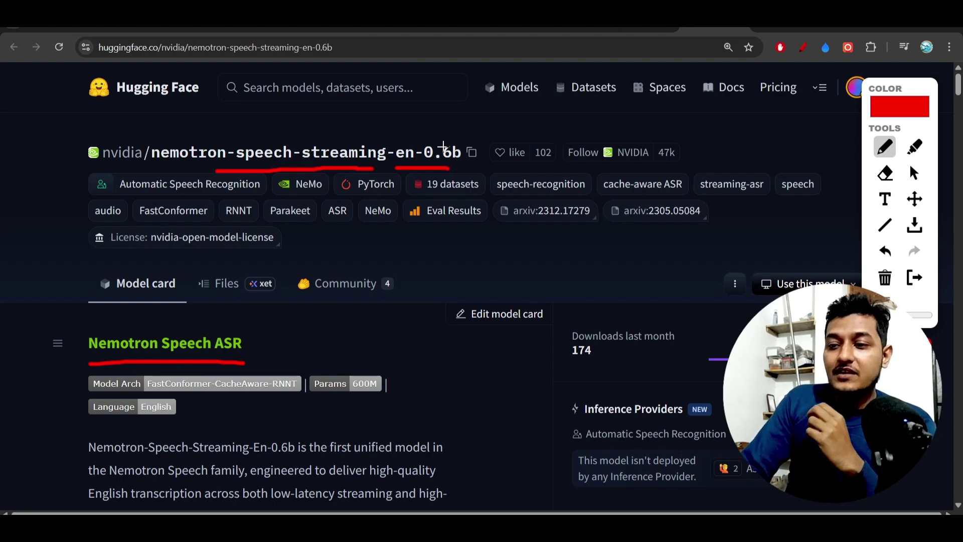
scroll(443, 147, "down", 2)
Step: Zoom in twice and underline 'high-quality English transcription and low-latency streaming' in red
key("ctrl+plus")
key("ctrl+plus")
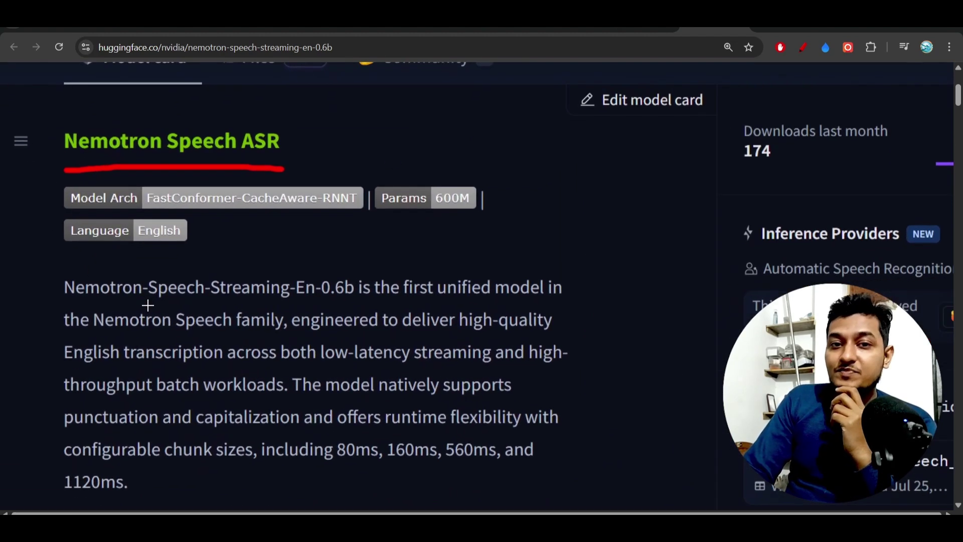
key("ctrl+plus")
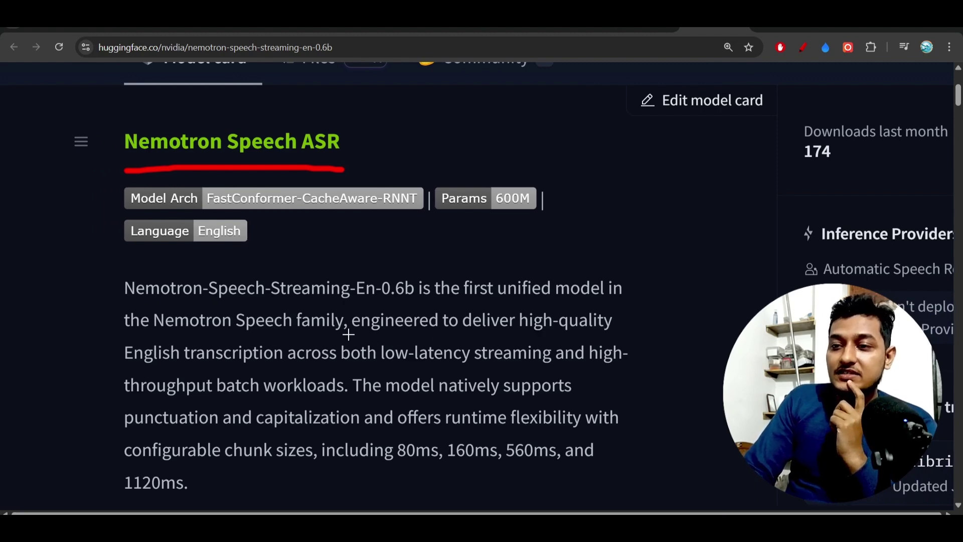
left_click_drag(310, 339, 585, 336)
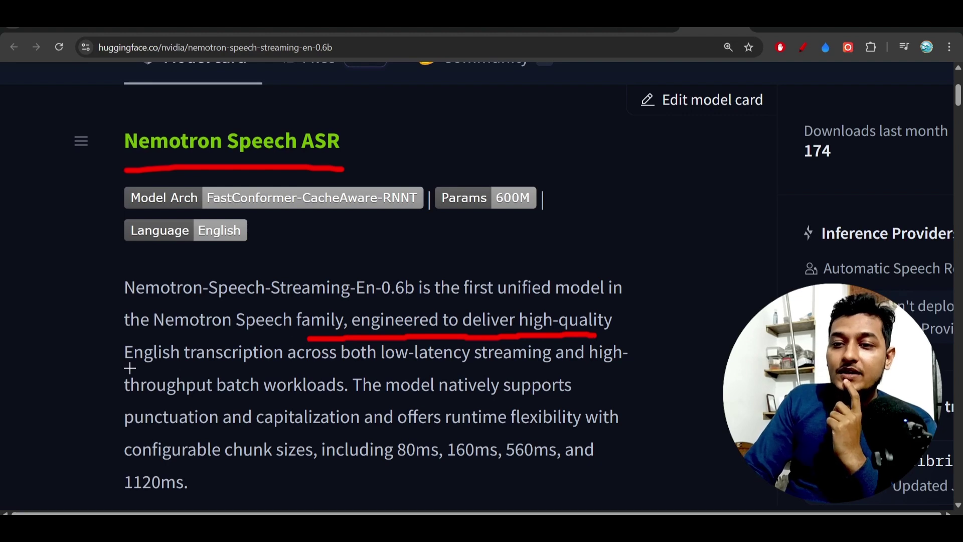
left_click_drag(135, 367, 296, 367)
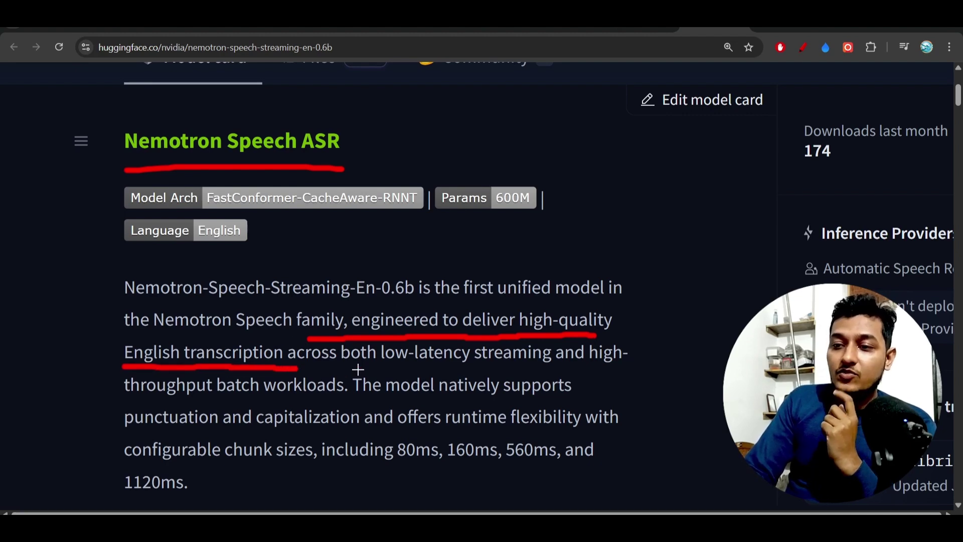
mouse_move(357, 370)
left_mouse_down()
mouse_move(558, 374)
mouse_move(640, 365)
left_mouse_up()
Step: Underline batch workloads, punctuation and capitalization, runtime flexibility, and chunk sizes
left_click_drag(201, 399, 571, 402)
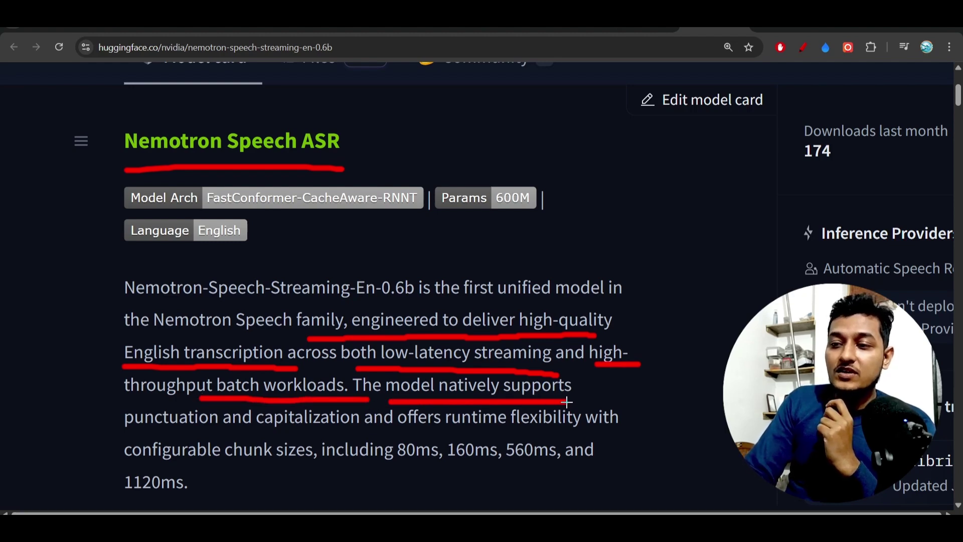
left_click_drag(171, 432, 334, 438)
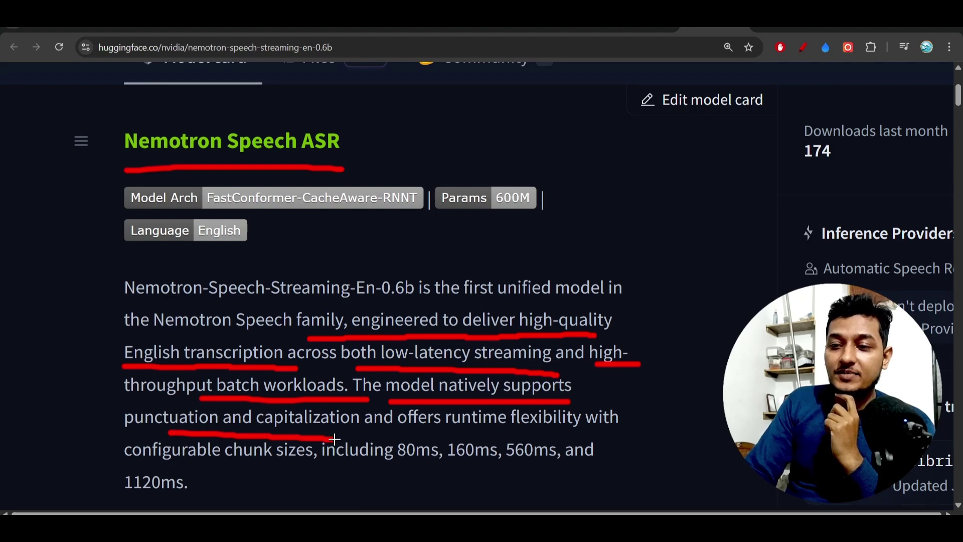
left_click_drag(400, 435, 578, 432)
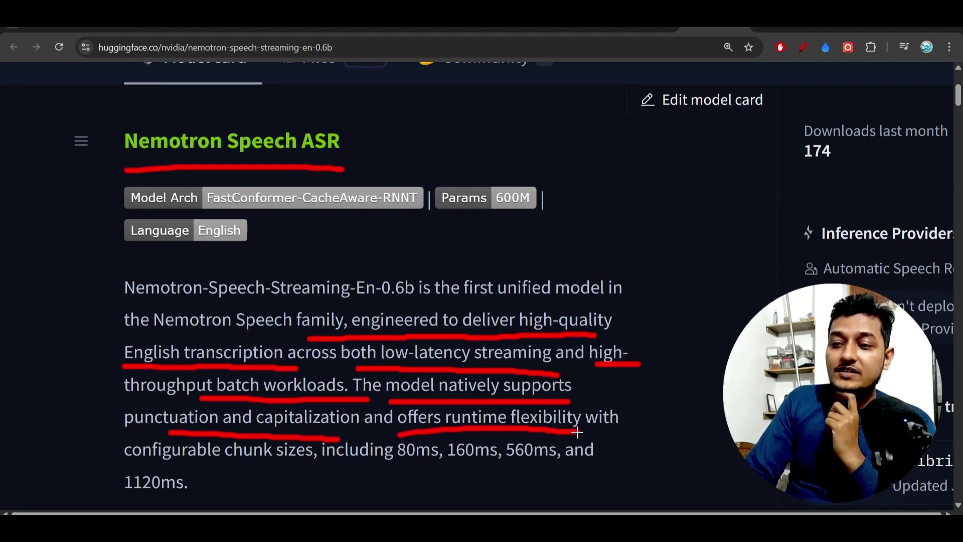
scroll(577, 432, "down", 1)
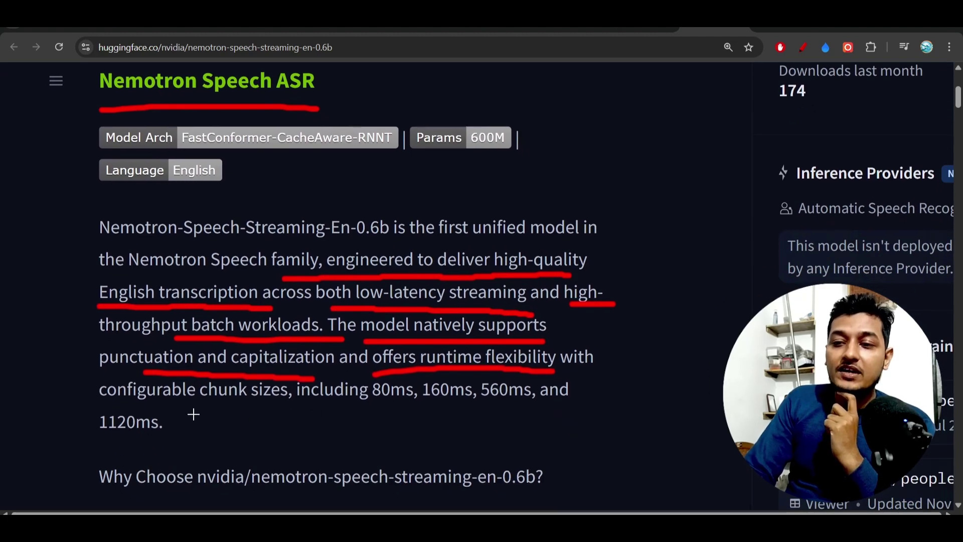
left_click_drag(196, 413, 544, 406)
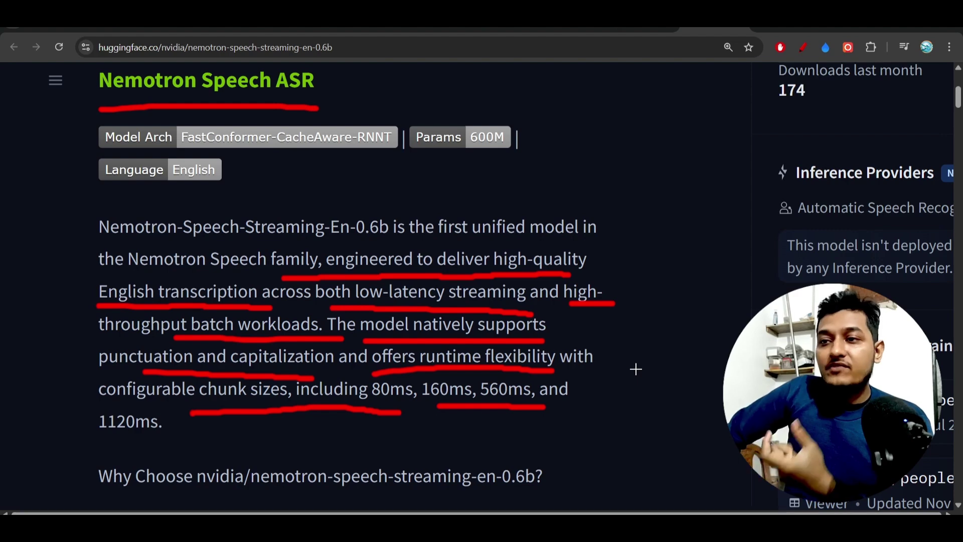
Step: Zoom out, move to the blog article and underline 'Cache-Aware Streaming ASR' in red
key("ctrl+minus")
key("ctrl+minus")
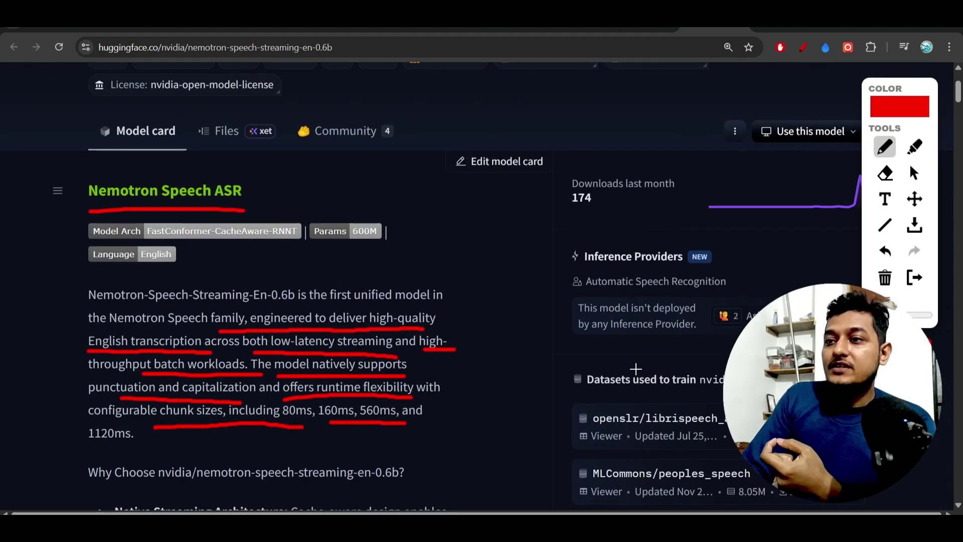
key("ctrl+Tab")
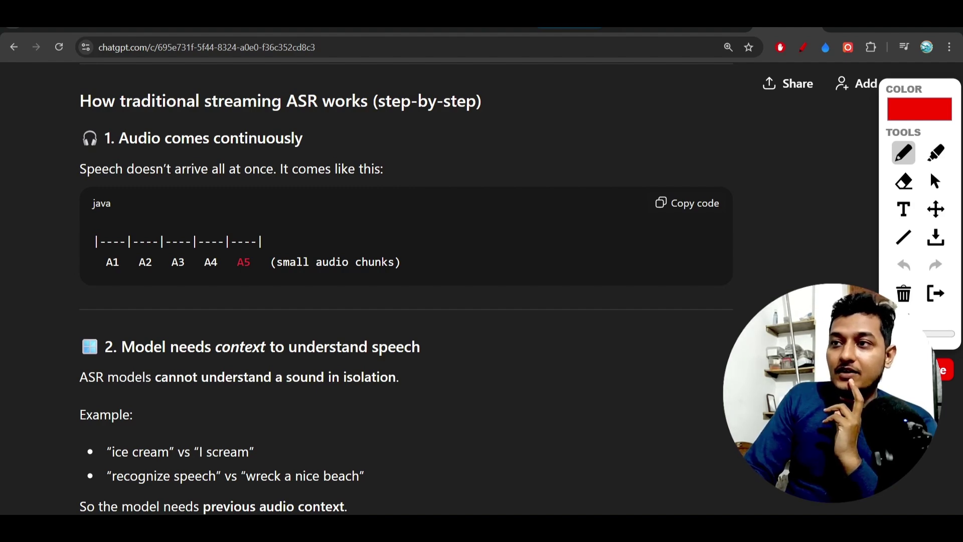
key("ctrl+Tab")
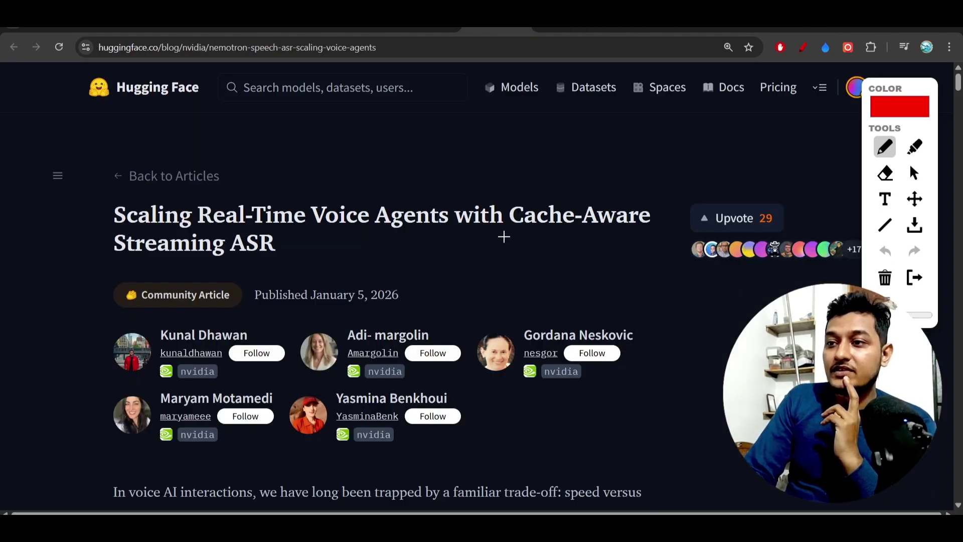
left_click_drag(503, 236, 632, 240)
left_click_drag(111, 262, 274, 260)
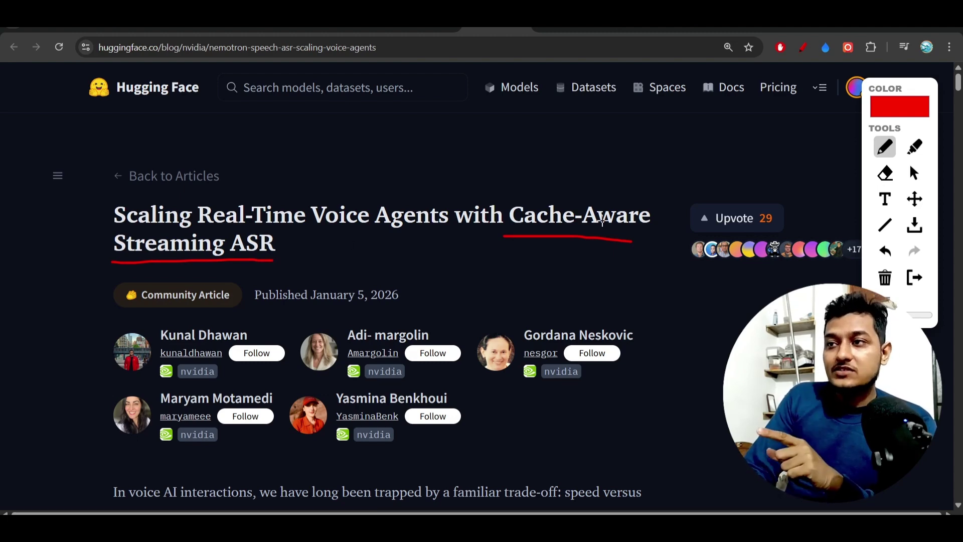
left_click(648, 28)
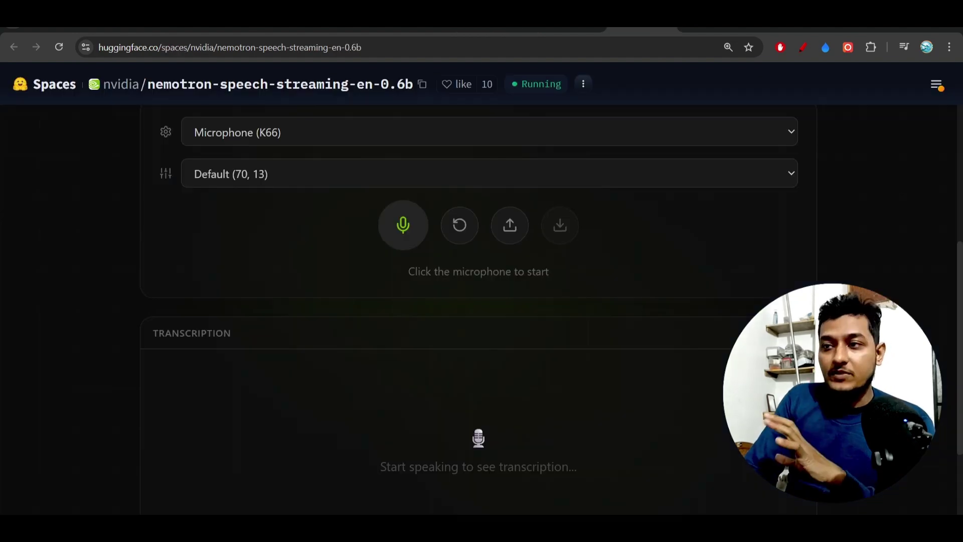
scroll(421, 197, "up", 3)
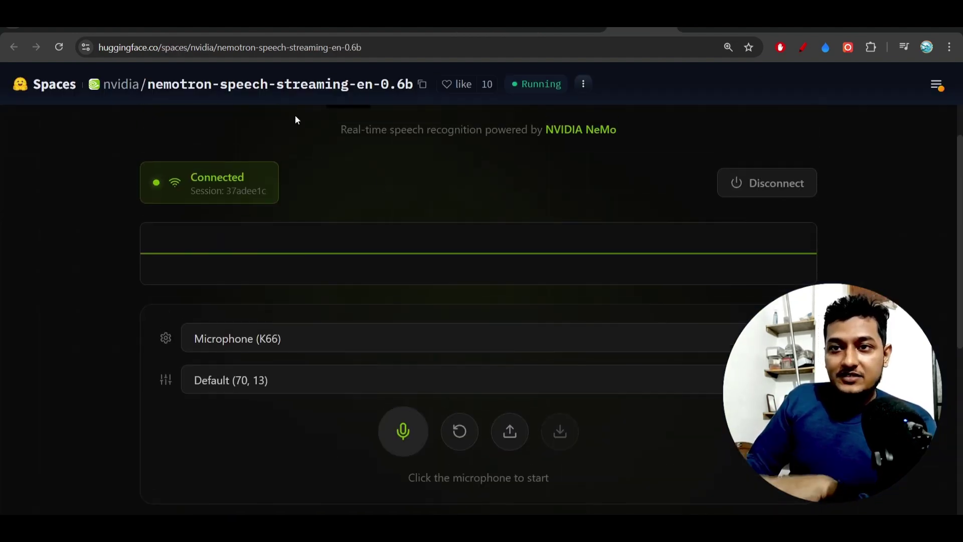
scroll(290, 189, "down", 1)
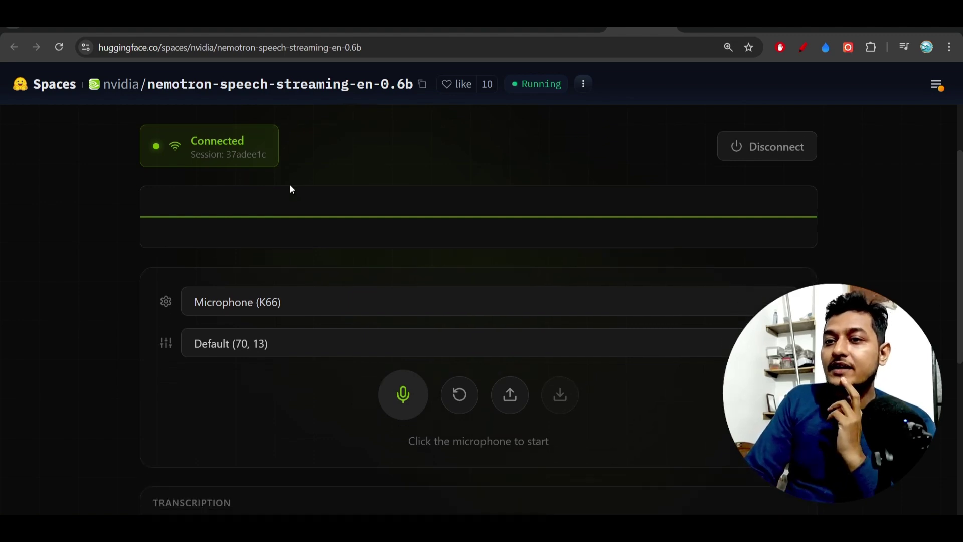
scroll(290, 188, "up", 2)
scroll(290, 188, "down", 2)
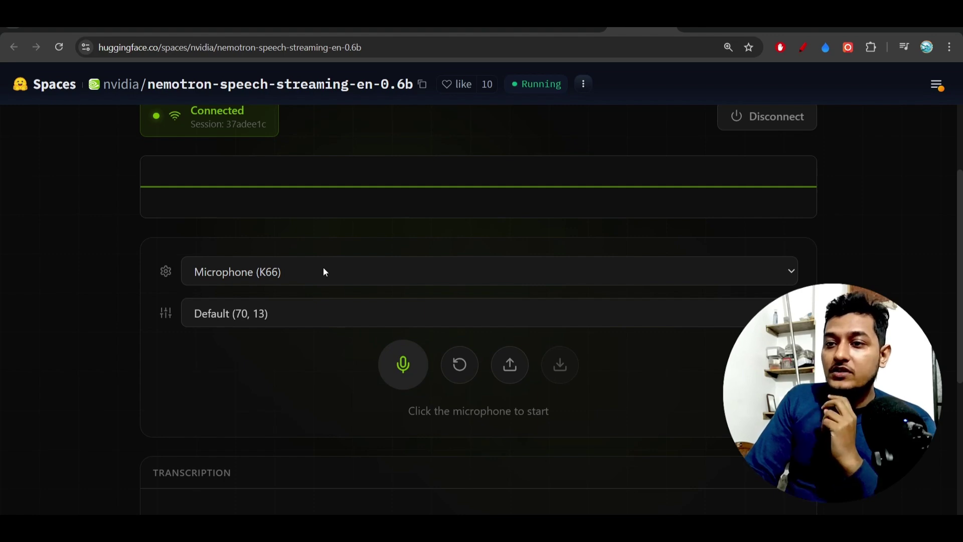
scroll(400, 379, "down", 2)
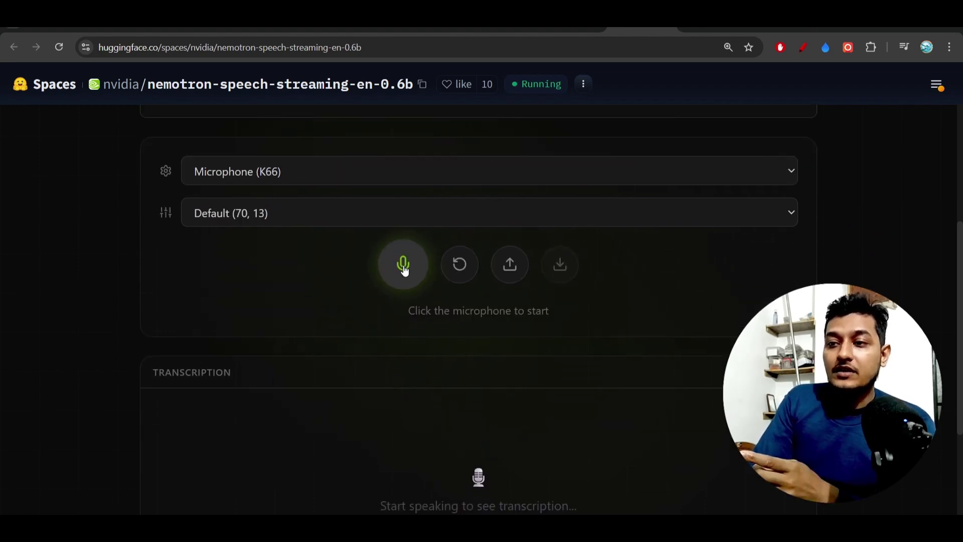
scroll(403, 270, "down", 1)
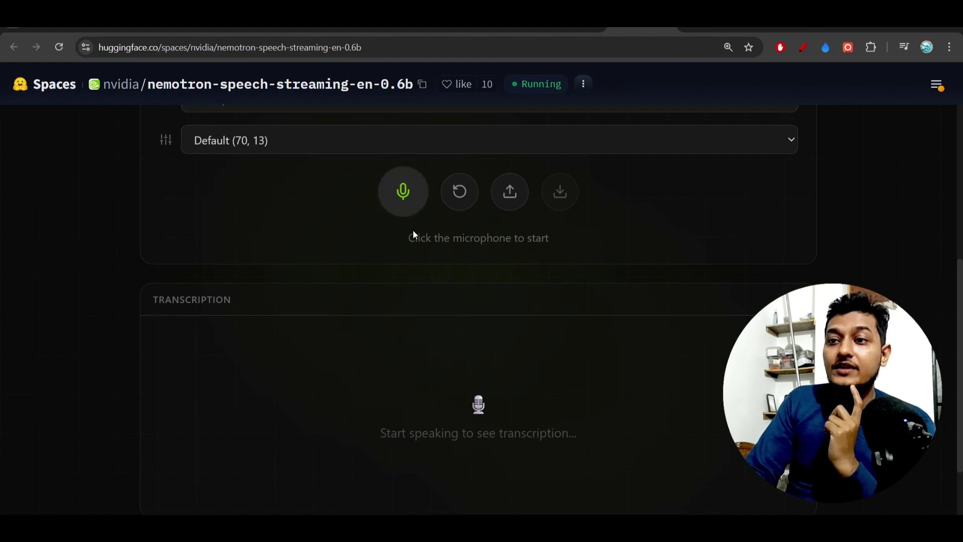
scroll(383, 271, "up", 1)
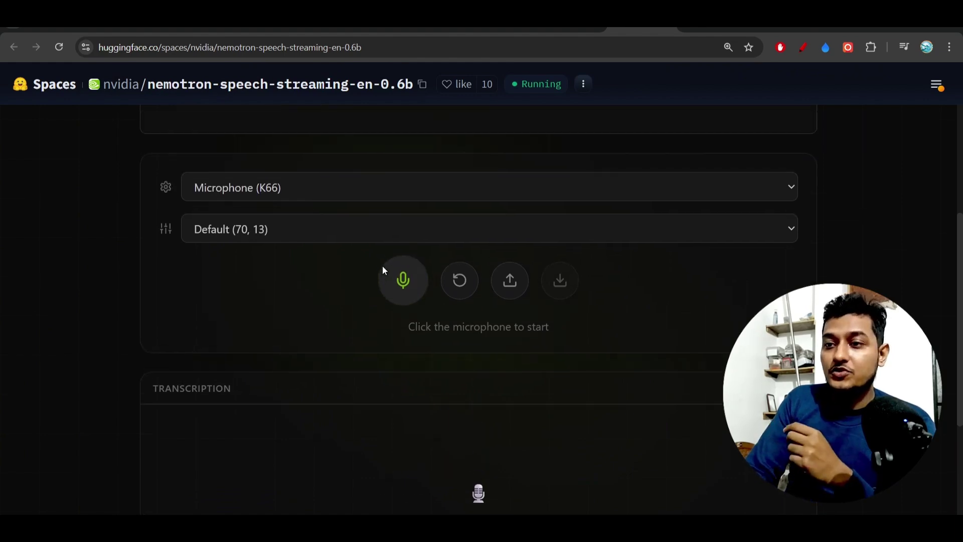
Step: Start microphone recording and speak to fill the streaming Transcription panel
left_click(405, 282)
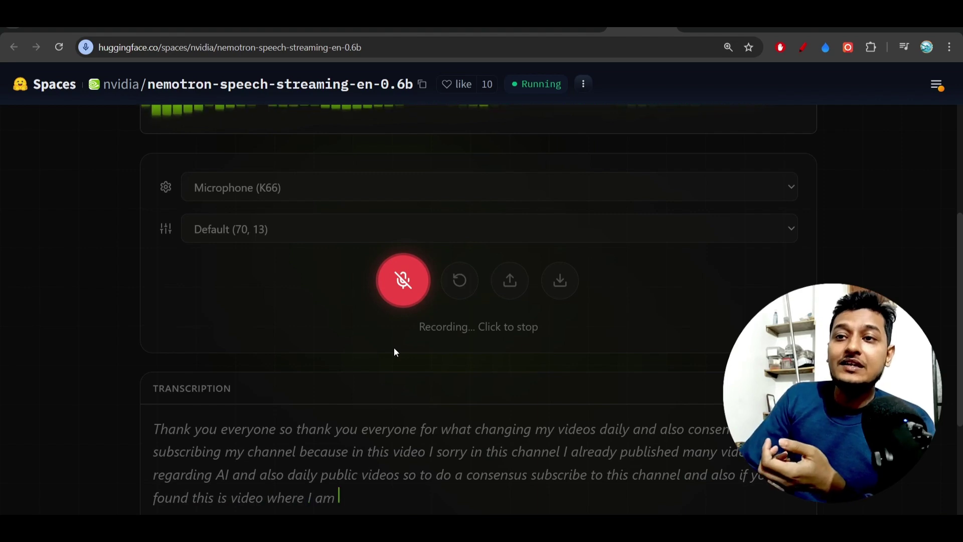
scroll(393, 352, "down", 1)
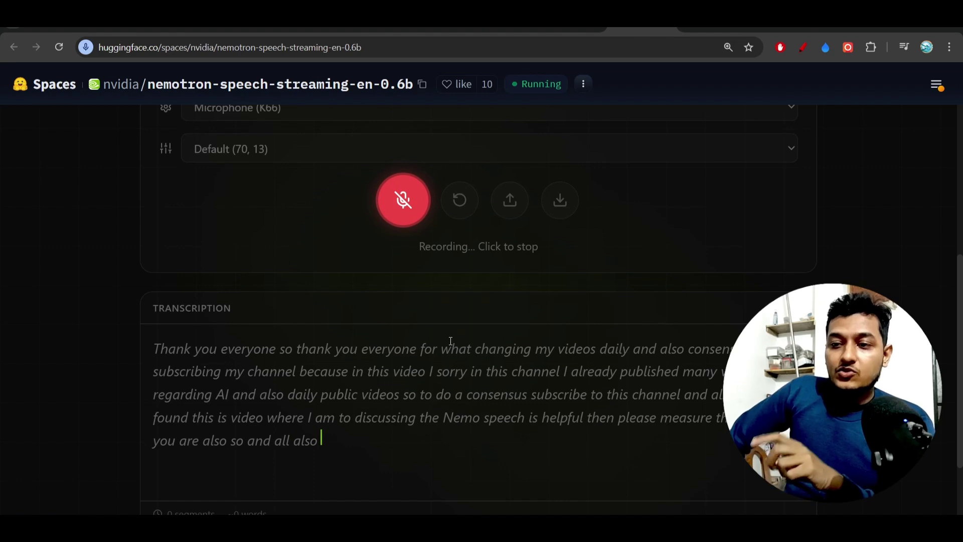
Step: Stop recording, then select the transcript's opening lines and its repeated, garbled ending
left_click(399, 199)
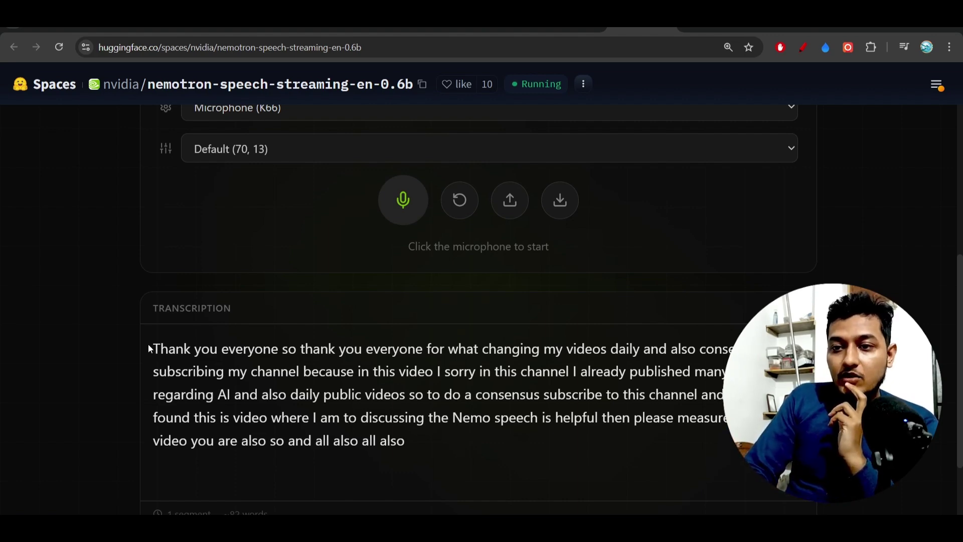
left_click_drag(150, 348, 294, 388)
left_click_drag(433, 452, 313, 441)
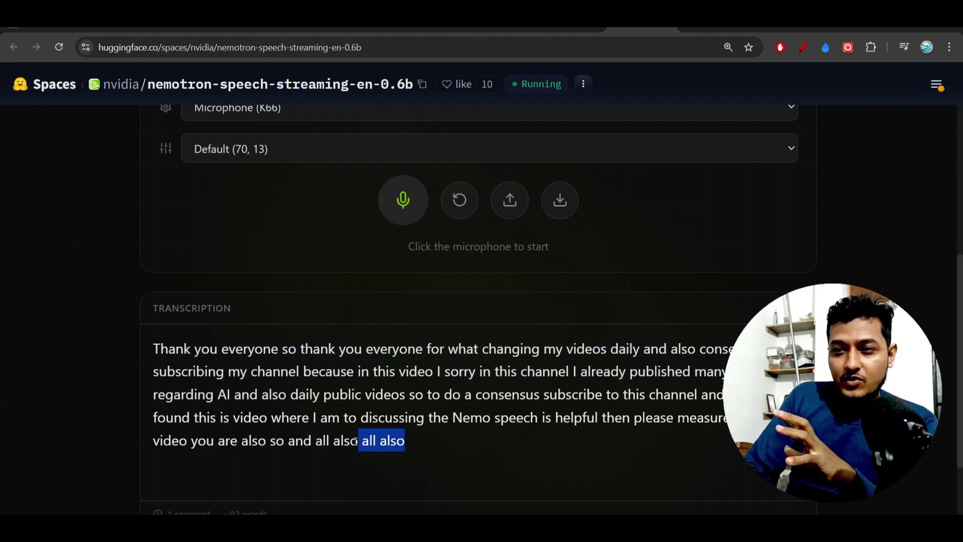
left_click(311, 441)
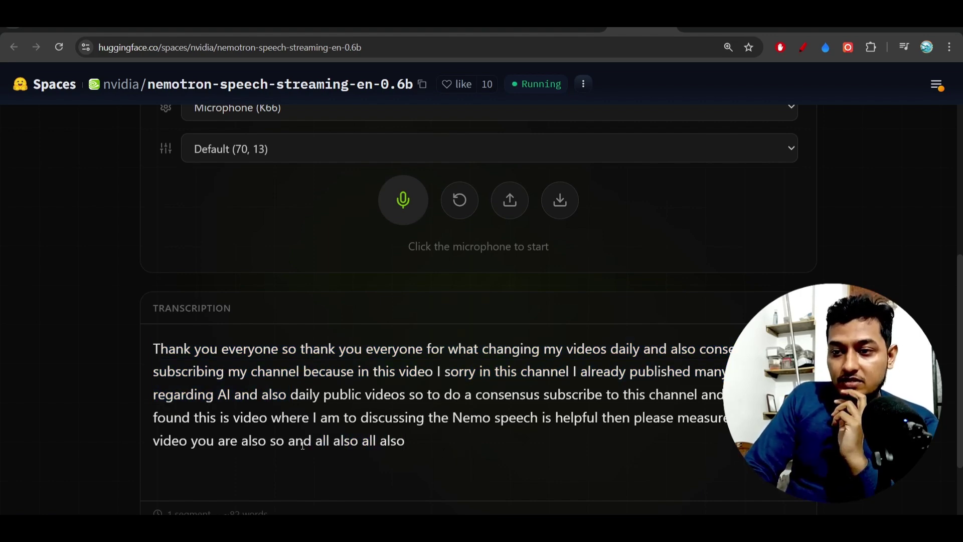
mouse_move(291, 441)
left_mouse_down()
mouse_move(405, 441)
mouse_move(240, 444)
left_mouse_up()
left_click(404, 442)
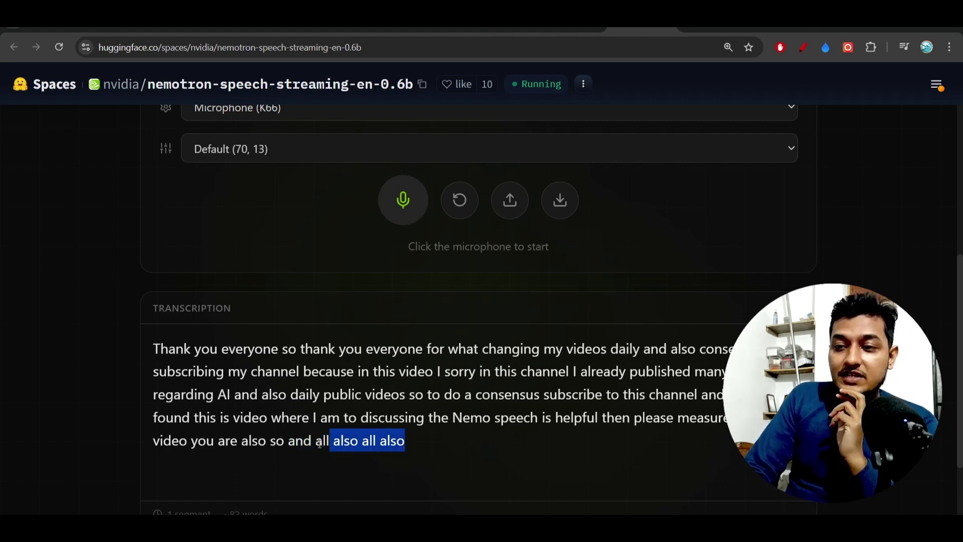
left_click(236, 447)
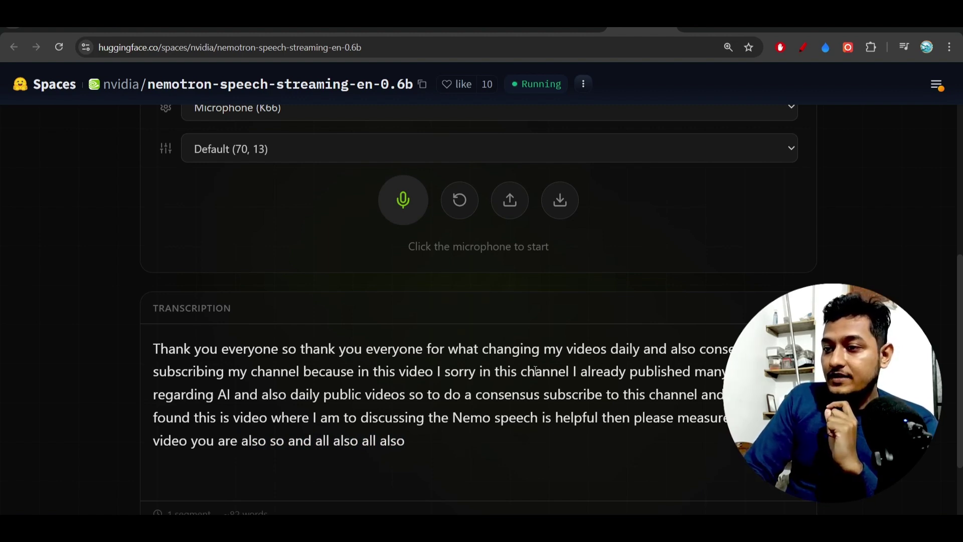
Step: Highlight the words from 'sorry' to 'channel' in the second transcript line
left_click_drag(425, 371, 727, 371)
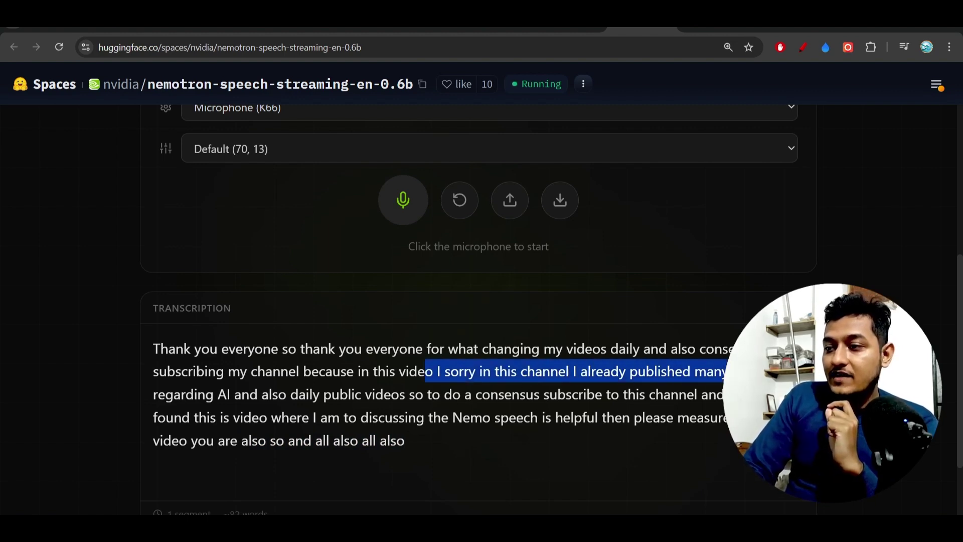
left_click(503, 375)
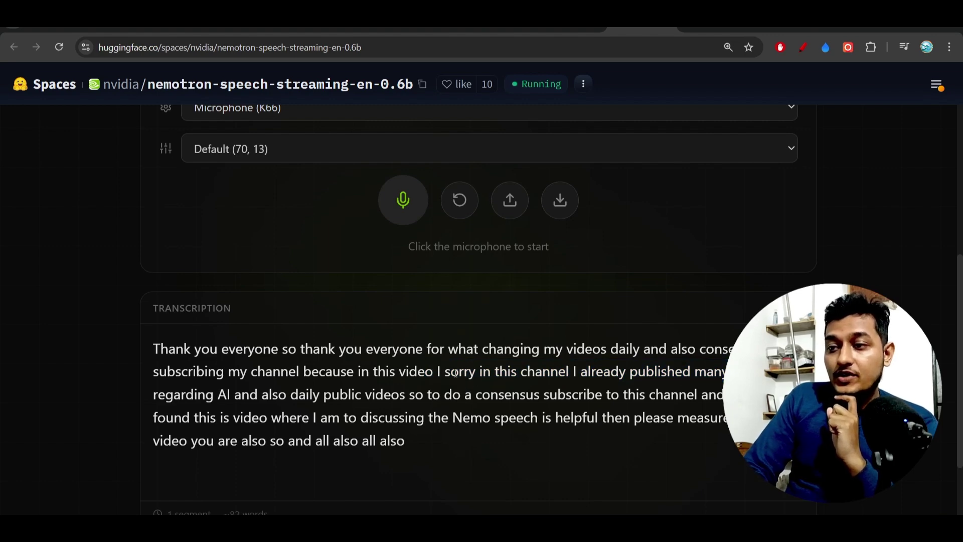
left_click_drag(450, 371, 574, 371)
left_click(573, 370)
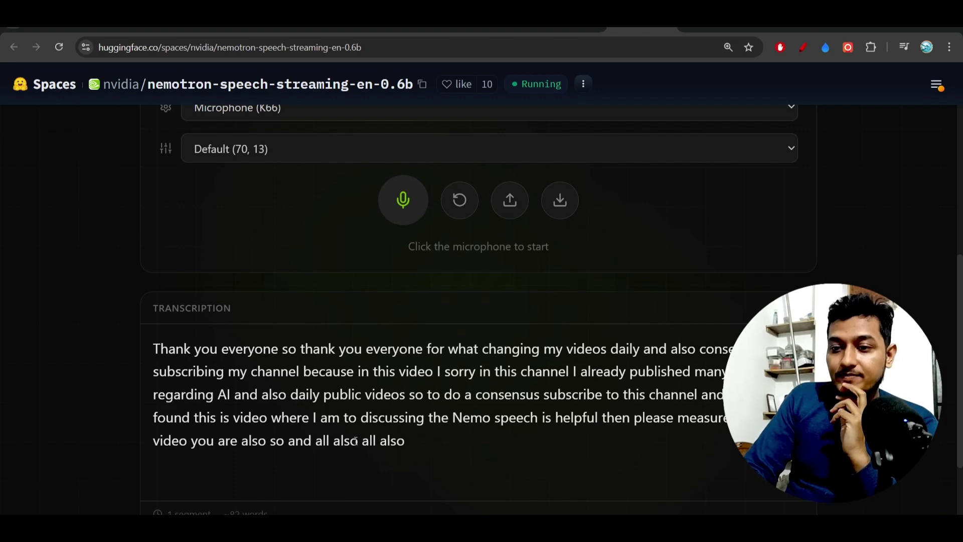
scroll(355, 440, "down", 1)
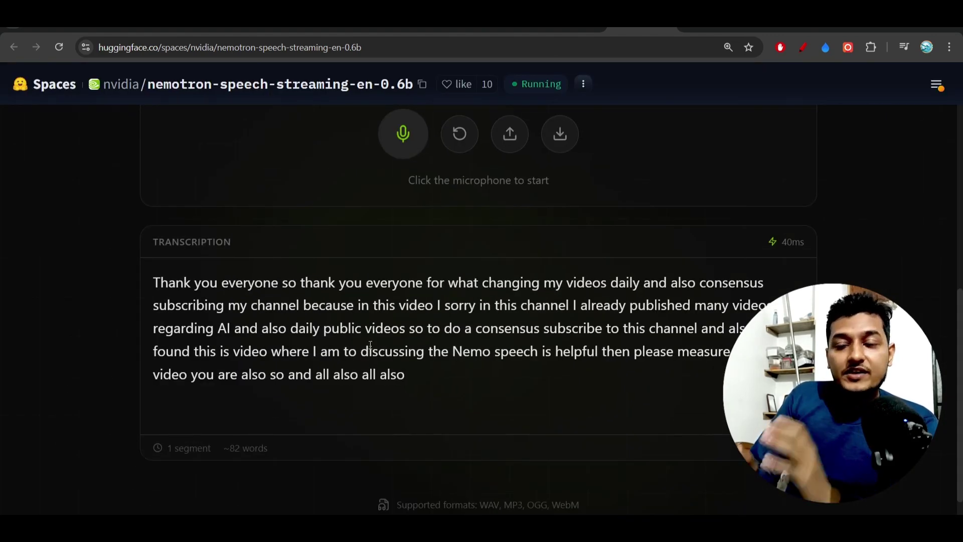
scroll(369, 345, "up", 1)
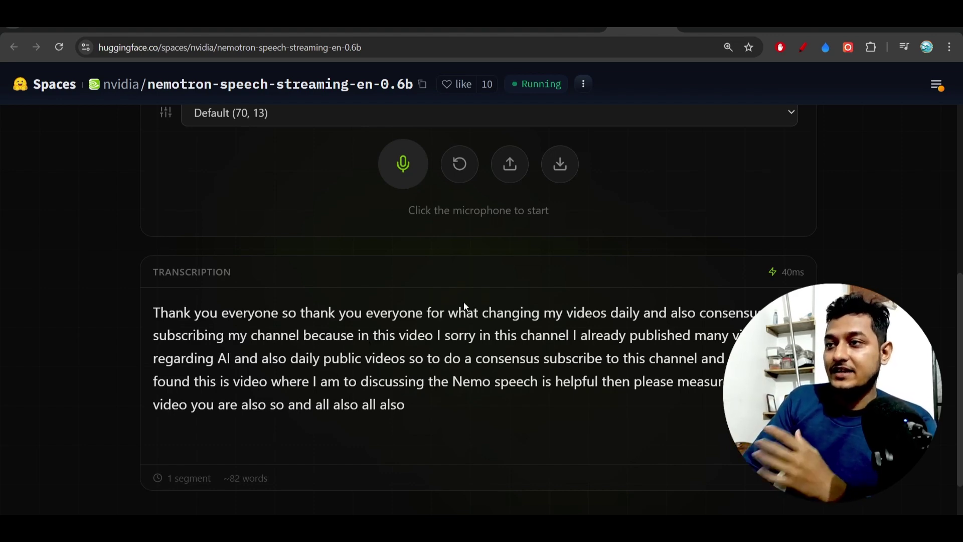
left_click(786, 29)
Step: Move past the annotated blog article to the ChatGPT streaming ASR explanation
key("ctrl+Tab")
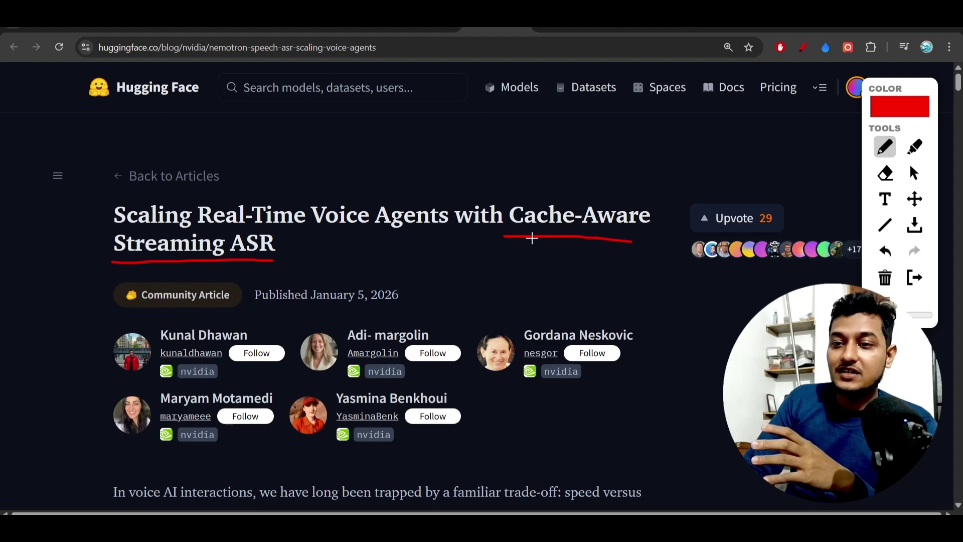
key("ctrl+Tab")
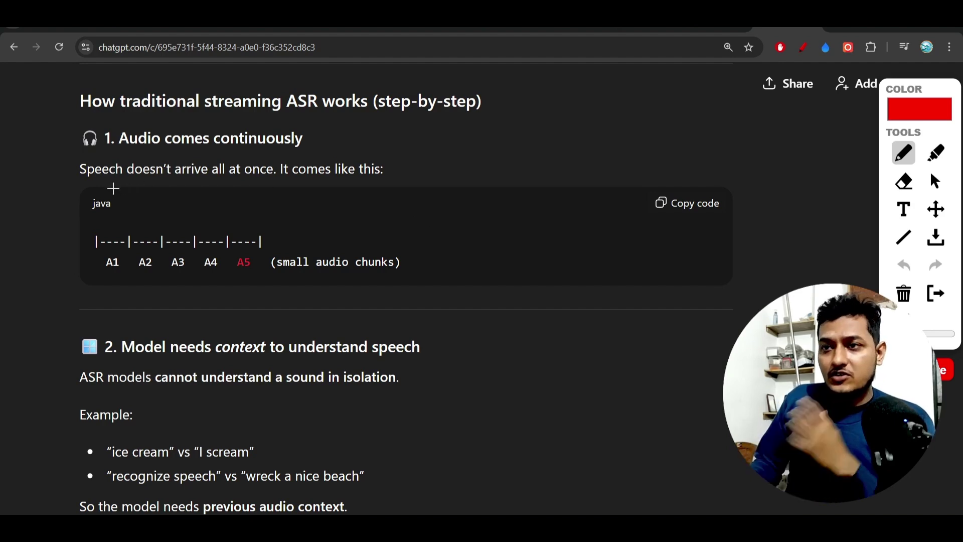
Step: Underline 'Audio comes continuously', chunks A1–A4, the context heading and the ice cream example
left_click_drag(130, 152, 231, 151)
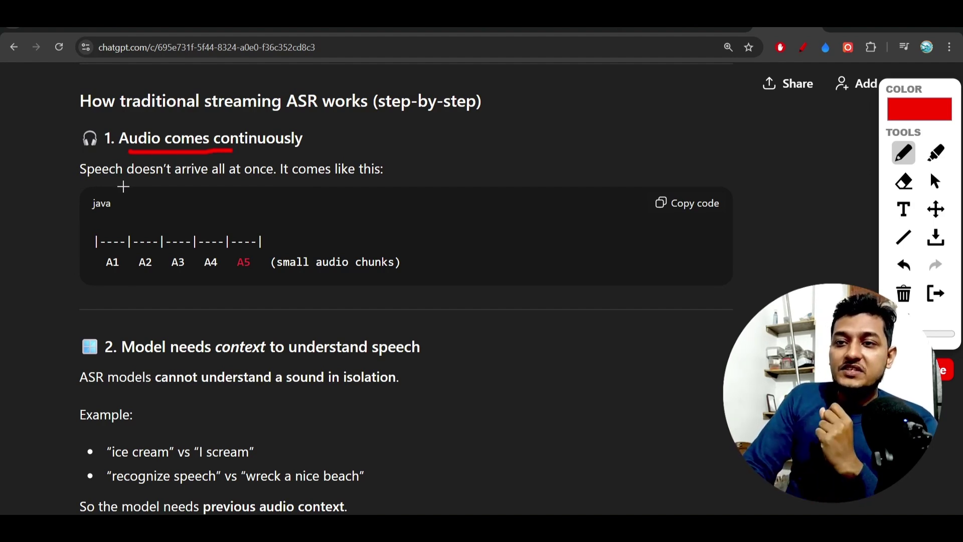
left_click_drag(123, 187, 392, 188)
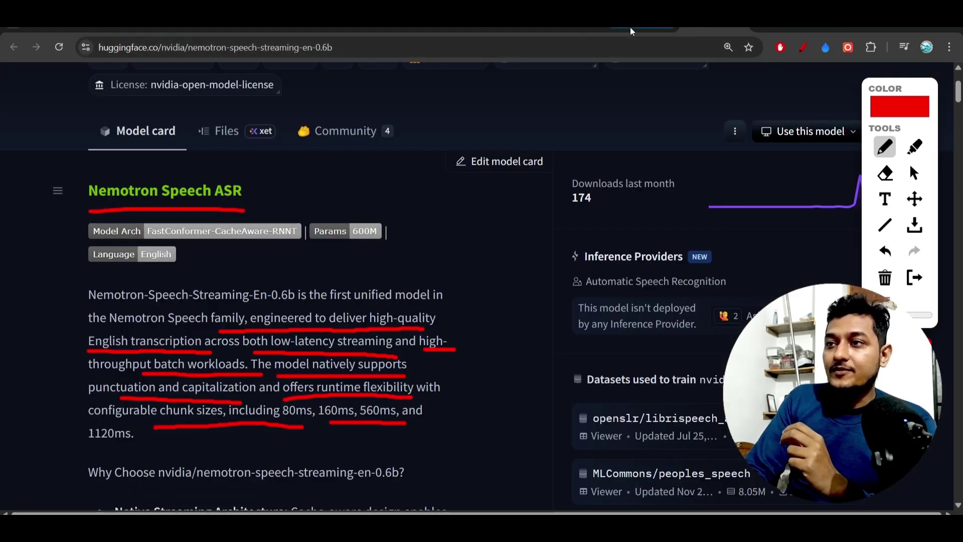
scroll(407, 310, "down", 1)
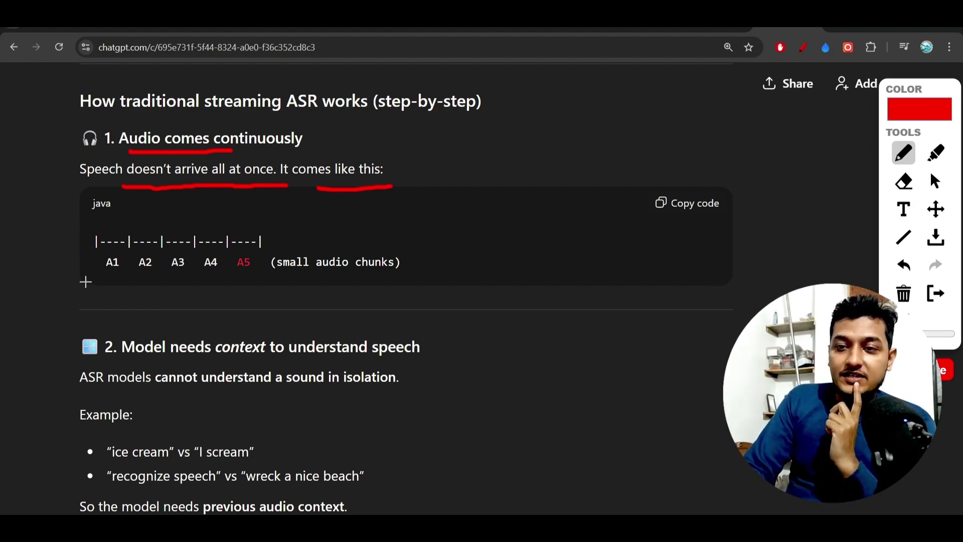
left_click_drag(85, 281, 225, 276)
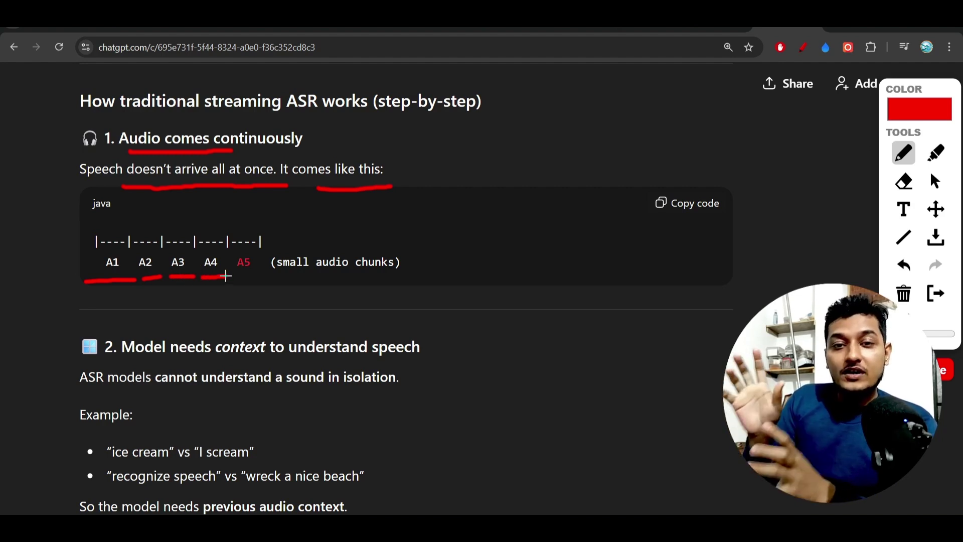
scroll(225, 276, "down", 2)
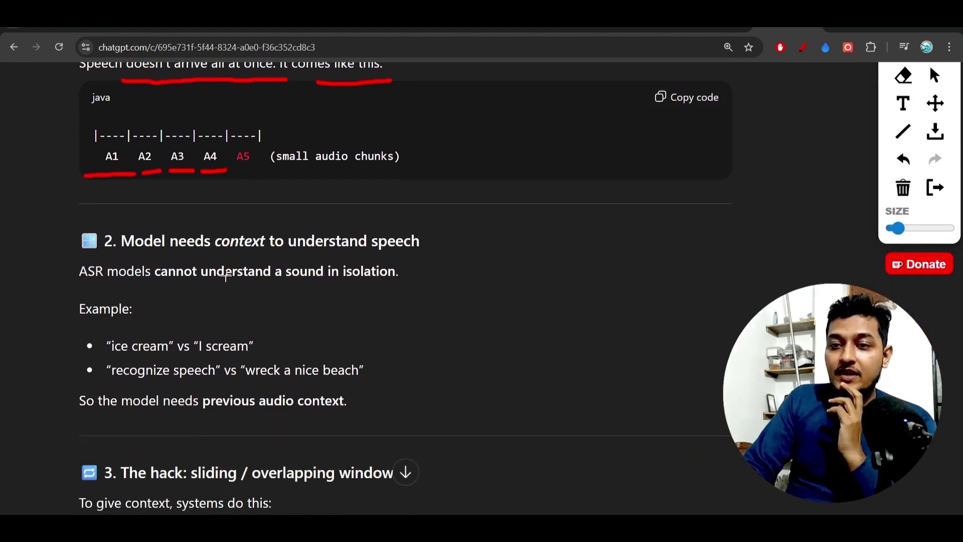
left_click_drag(130, 254, 415, 259)
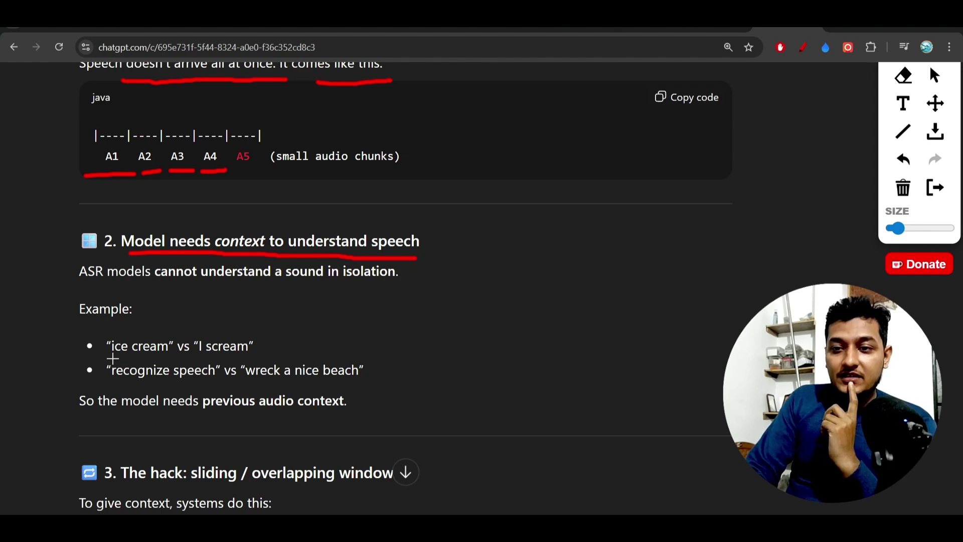
left_click_drag(111, 360, 268, 362)
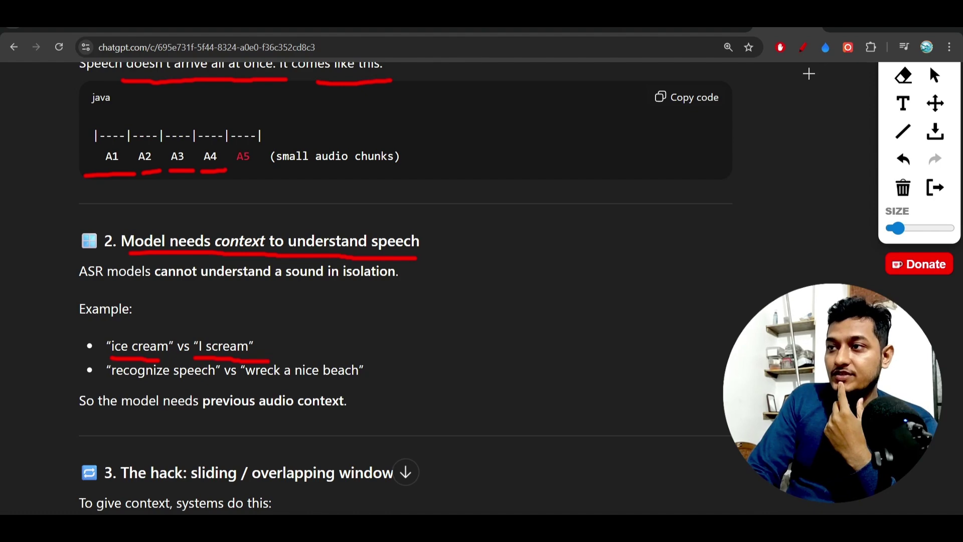
Step: Clear old ink, underline 'Massive GPU waste' and '80% of GPU work is repeated', then clear
left_click(803, 50)
scroll(701, 219, "down", 1)
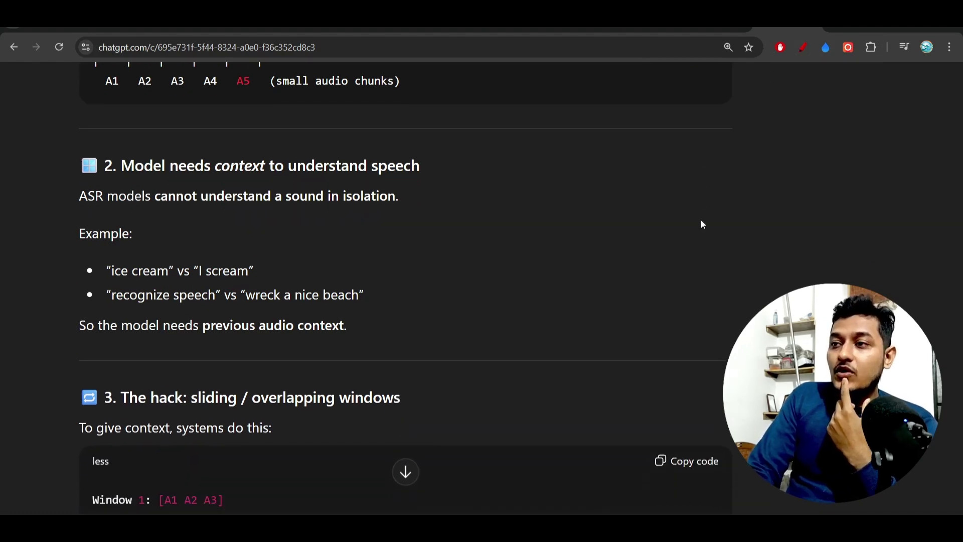
scroll(701, 219, "down", 2)
scroll(701, 219, "down", 1)
scroll(701, 218, "down", 1)
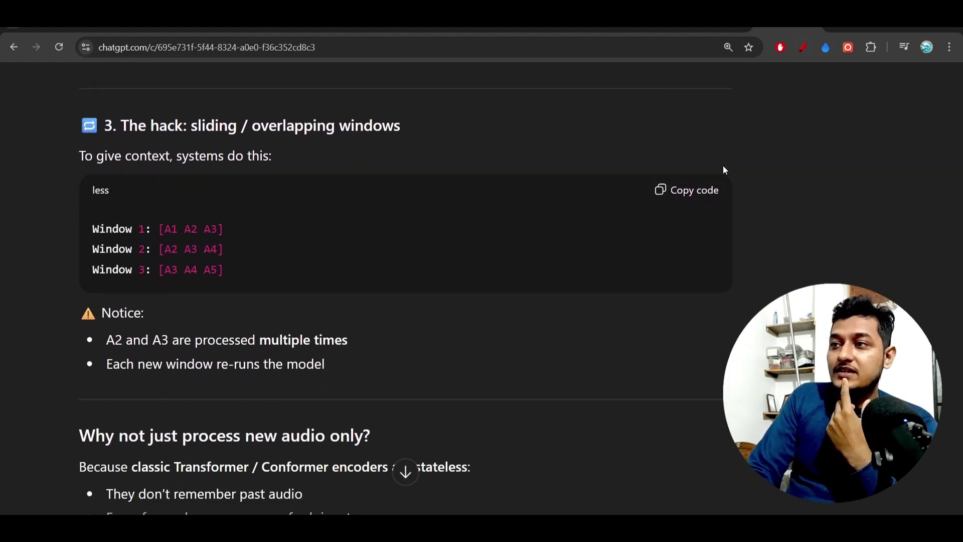
scroll(724, 167, "down", 2)
scroll(723, 167, "down", 1)
scroll(724, 167, "up", 2)
scroll(723, 167, "up", 1)
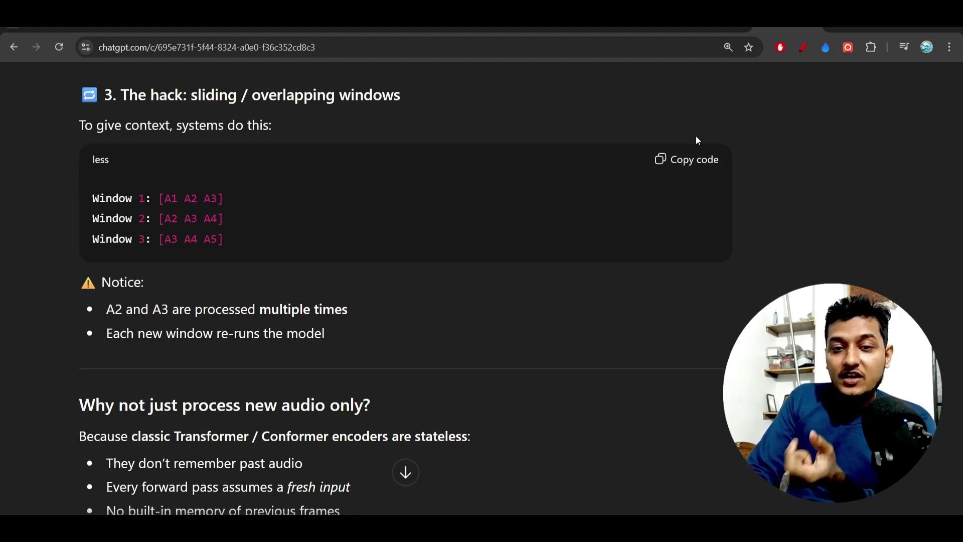
scroll(573, 282, "down", 1)
scroll(571, 289, "down", 1)
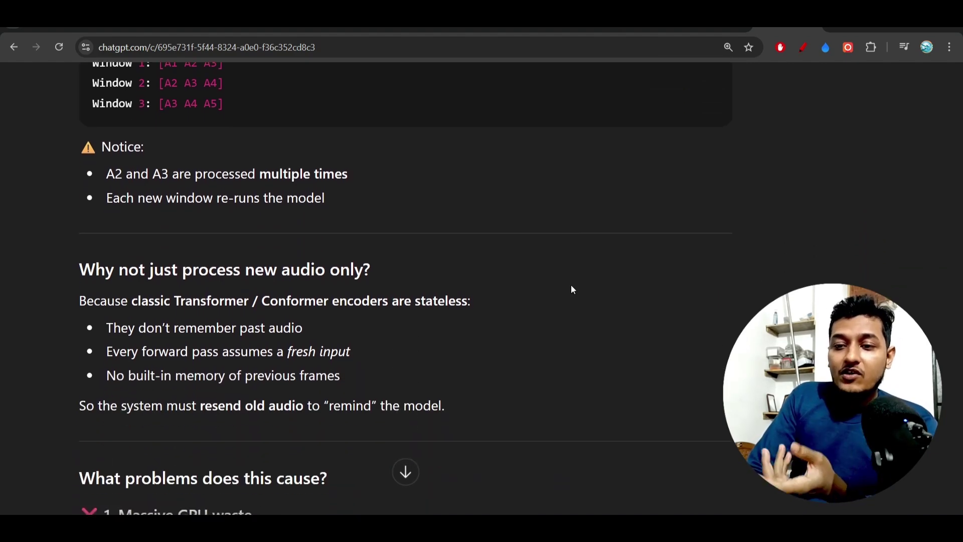
scroll(571, 290, "down", 1)
scroll(571, 289, "down", 2)
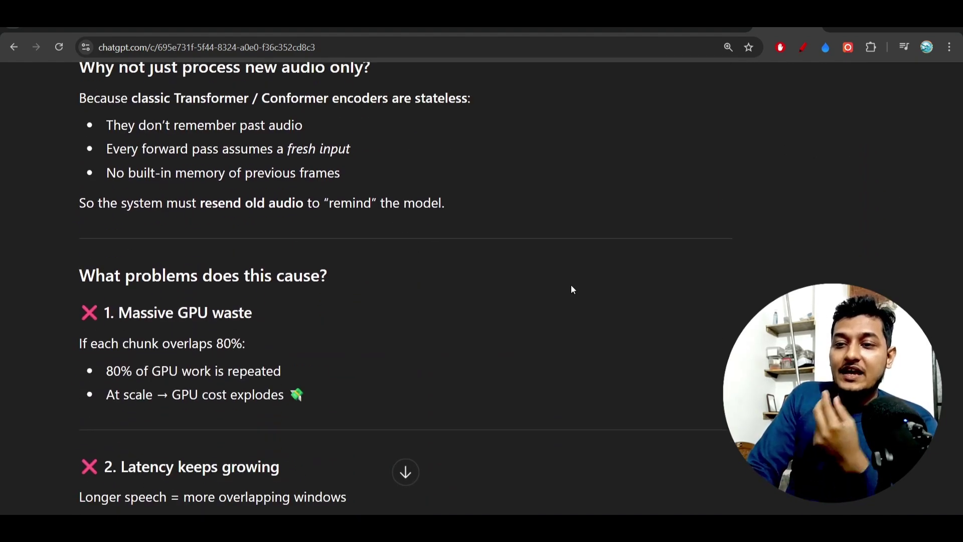
left_click(804, 47)
left_click_drag(120, 333, 263, 331)
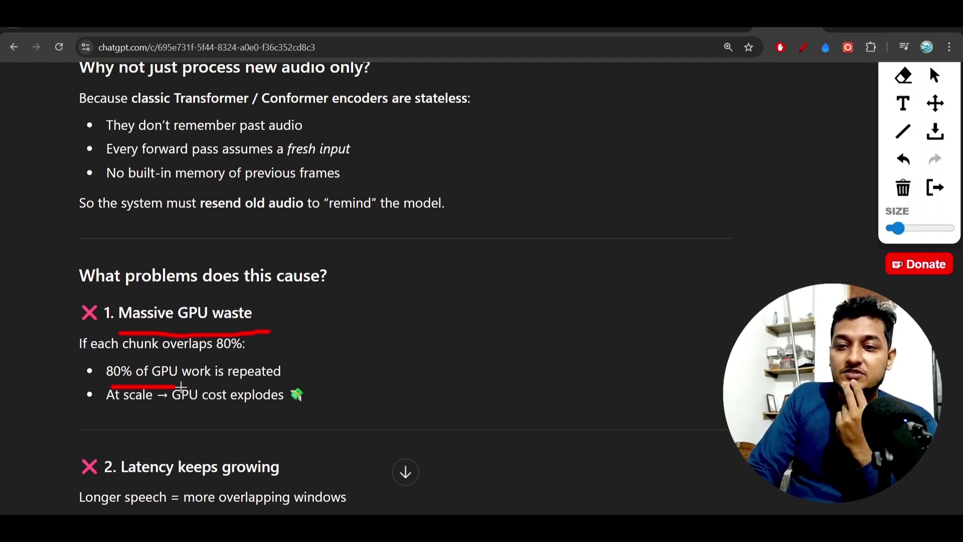
left_click_drag(113, 387, 284, 384)
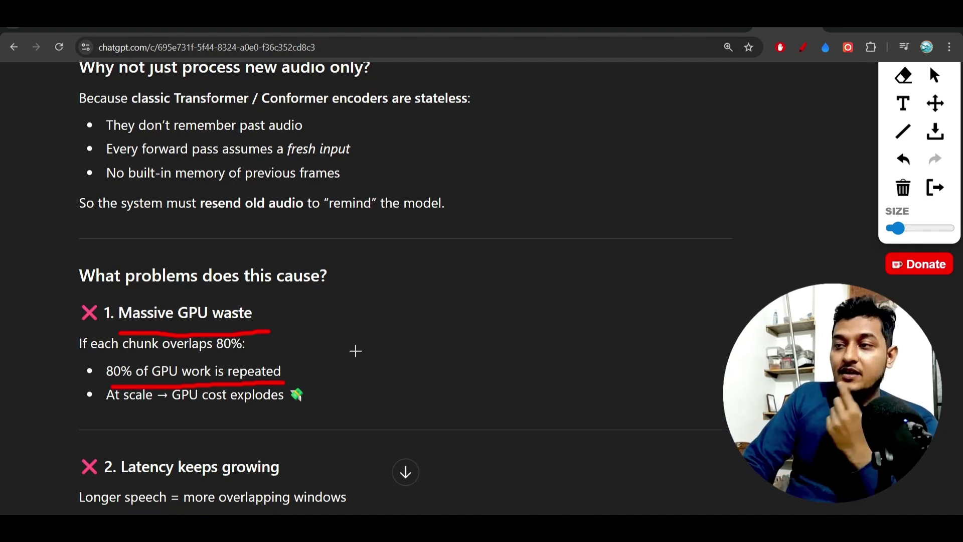
left_click(803, 47)
scroll(499, 261, "down", 5)
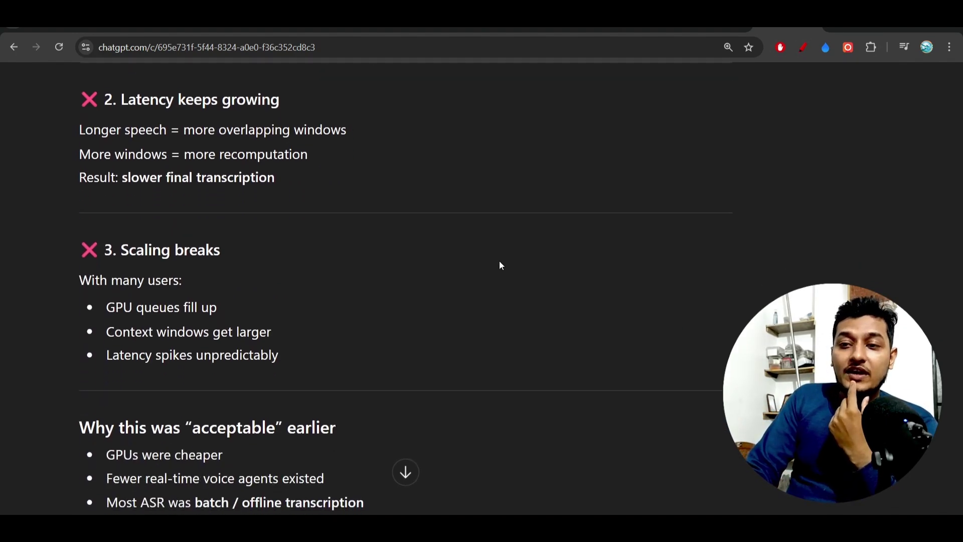
scroll(500, 261, "down", 3)
scroll(500, 261, "down", 2)
scroll(500, 260, "down", 1)
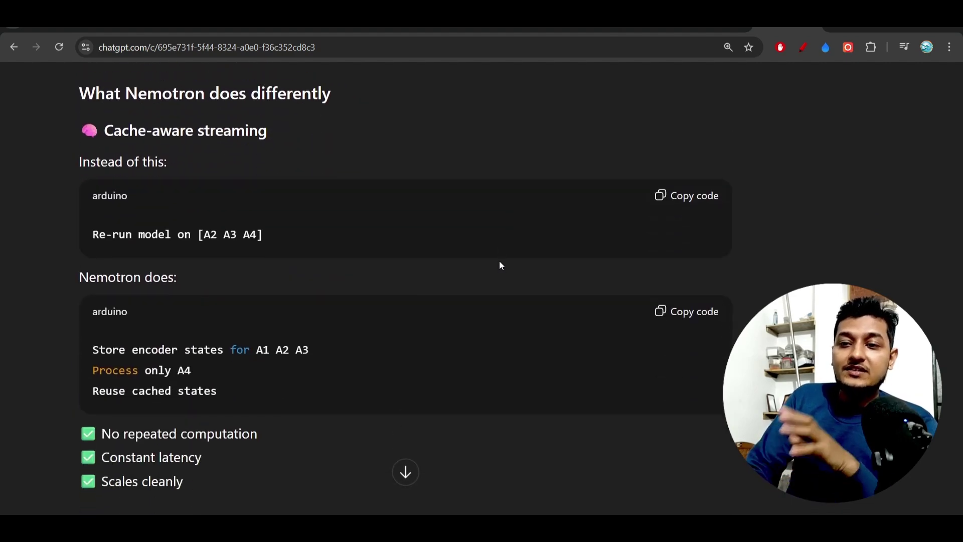
Step: Underline 'Cache-aware streaming', 'Re-run model on [A2 A3 A4]', 'for A1 A2 A3', 'Process only A4', 'cached states'
left_click(804, 47)
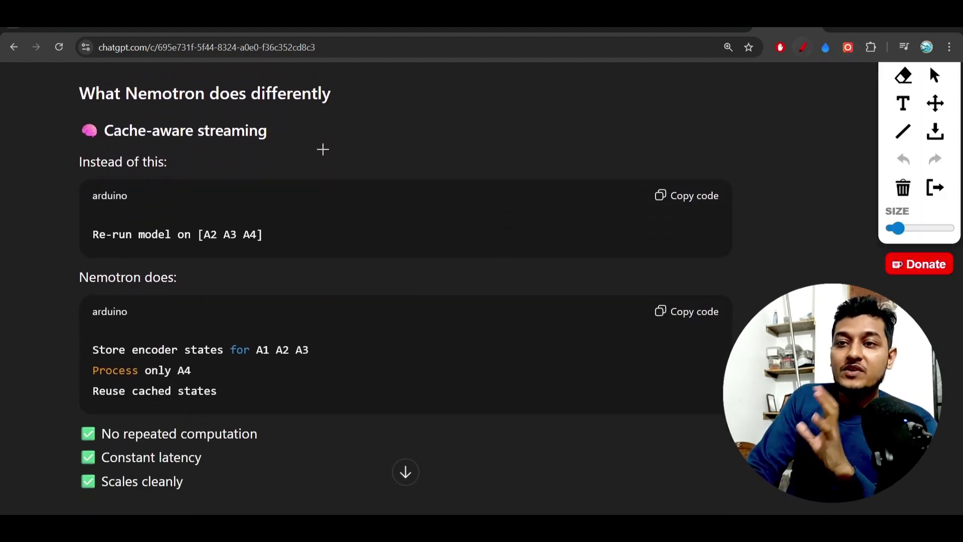
left_click_drag(149, 147, 293, 158)
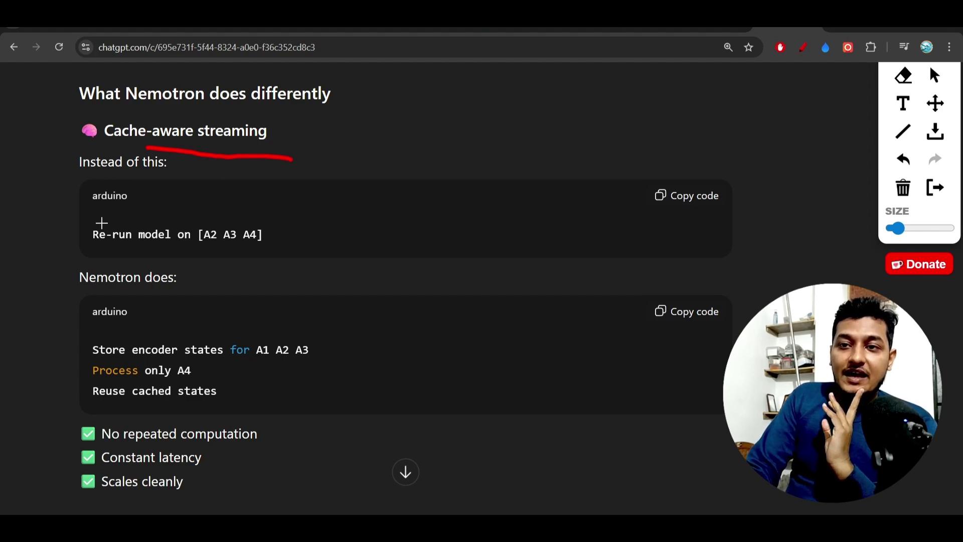
left_click_drag(91, 251, 280, 247)
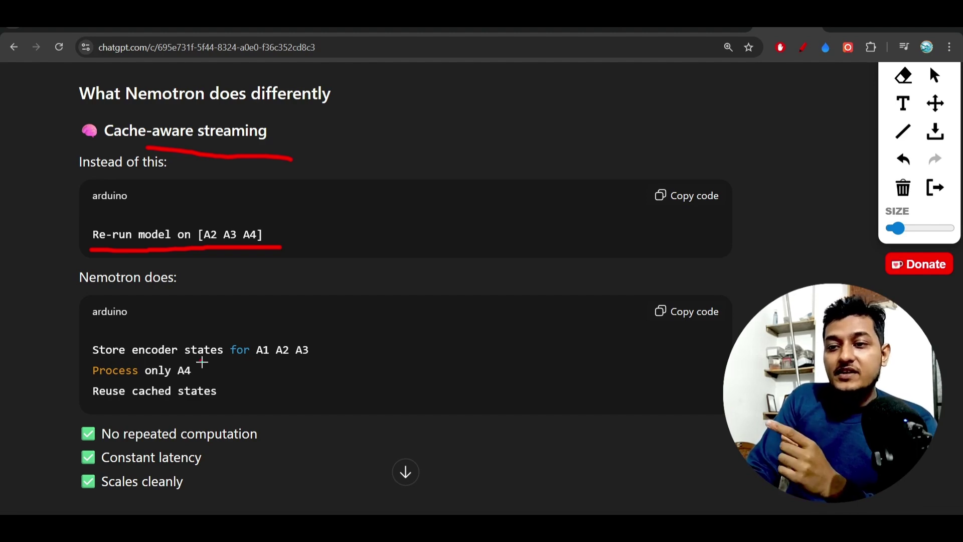
left_click_drag(202, 362, 316, 360)
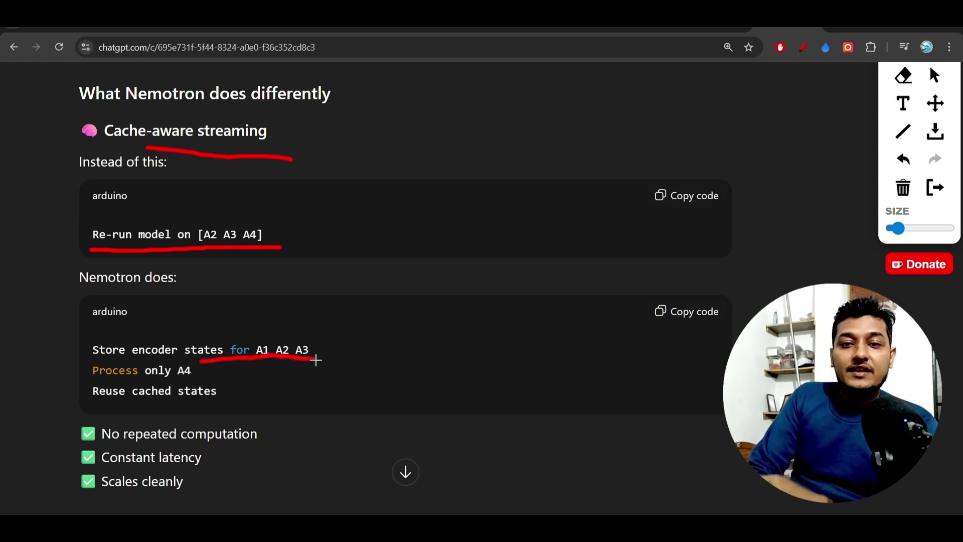
left_click_drag(111, 382, 201, 383)
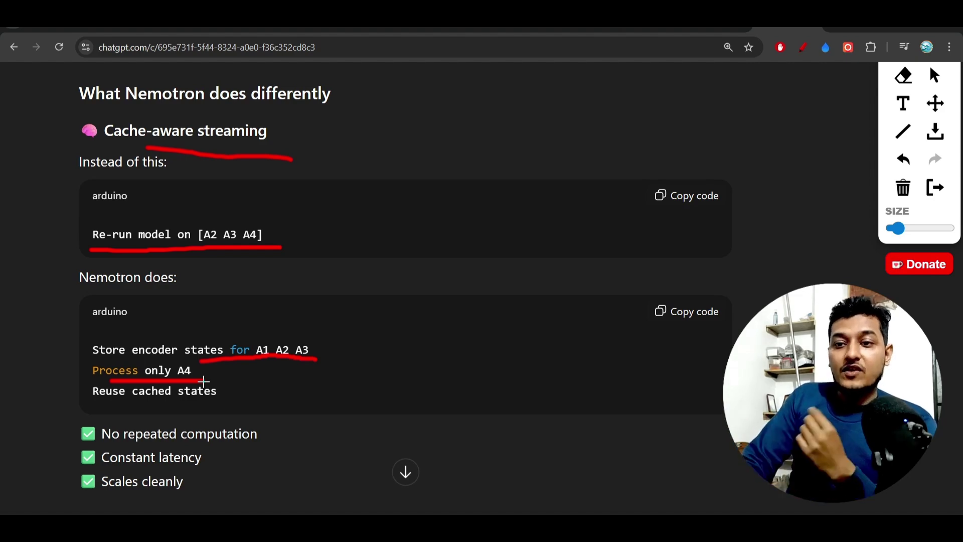
left_click_drag(165, 402, 238, 397)
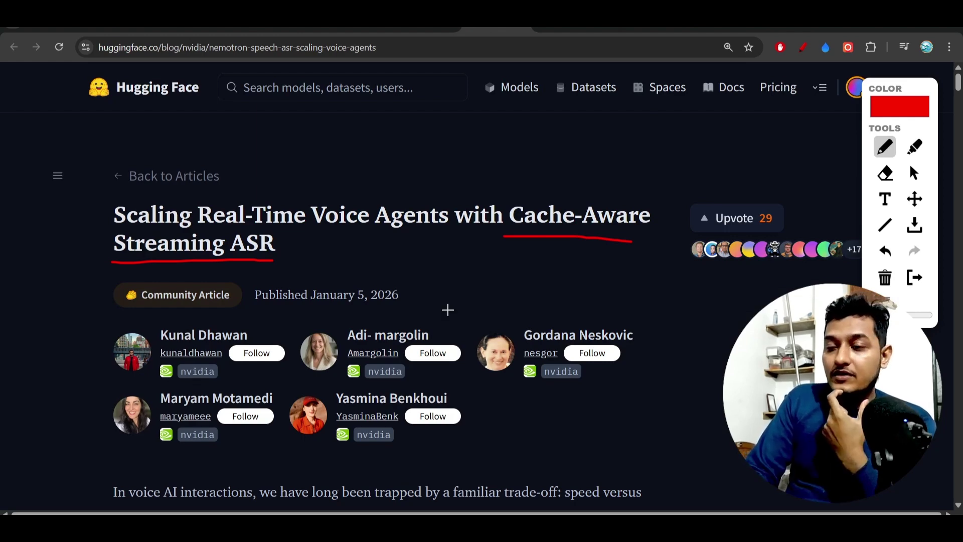
scroll(447, 309, "down", 1)
scroll(447, 309, "down", 2)
scroll(447, 310, "down", 2)
scroll(447, 310, "down", 1)
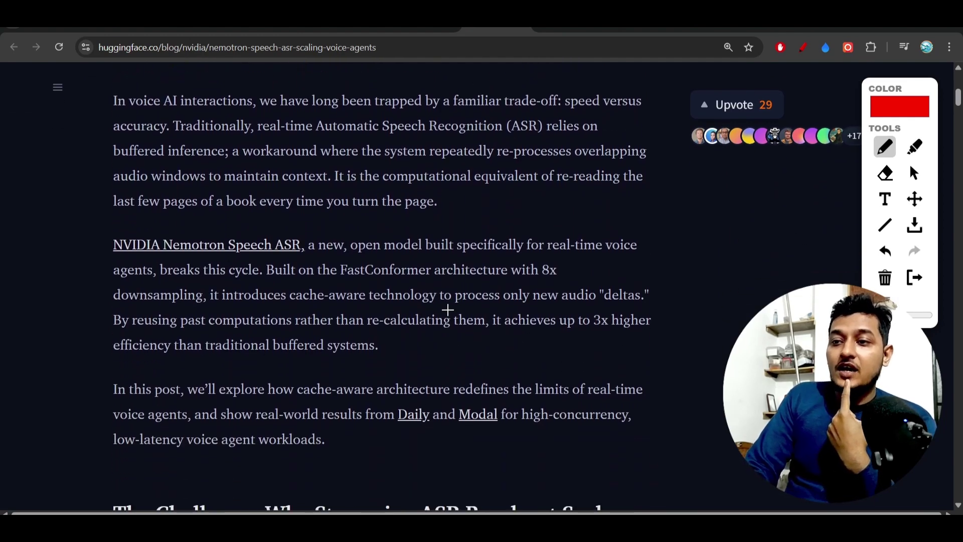
scroll(447, 309, "down", 1)
scroll(448, 310, "down", 2)
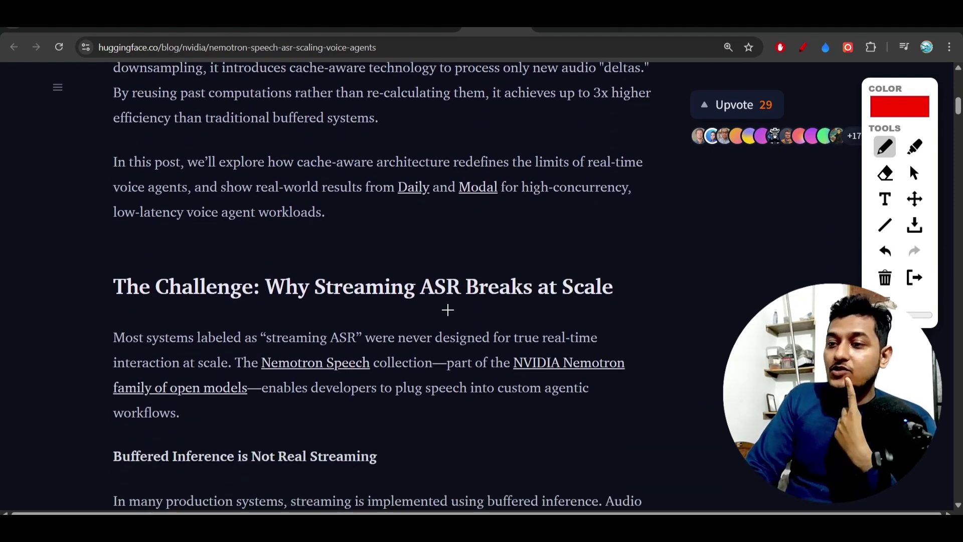
scroll(447, 309, "down", 1)
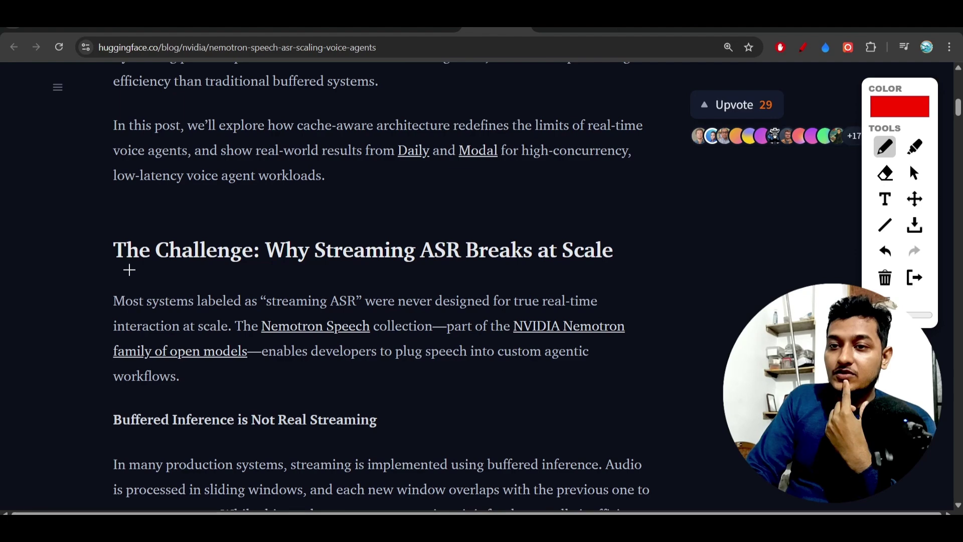
Step: Tick 'The Challenge' and underline 'Streaming ASR Breaks at Scale' and 'Overlapping Windows Waste Compute' in red
left_click_drag(88, 239, 158, 218)
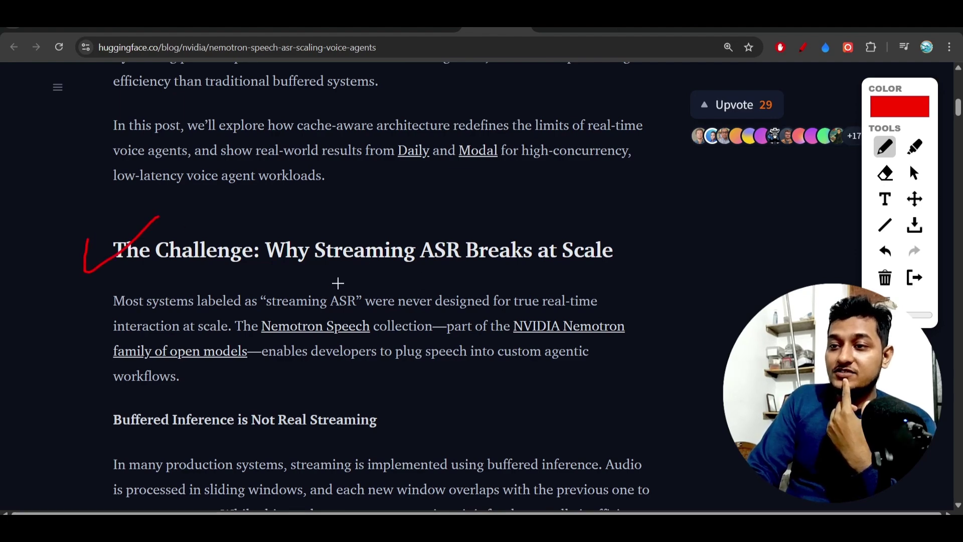
left_click_drag(338, 283, 595, 274)
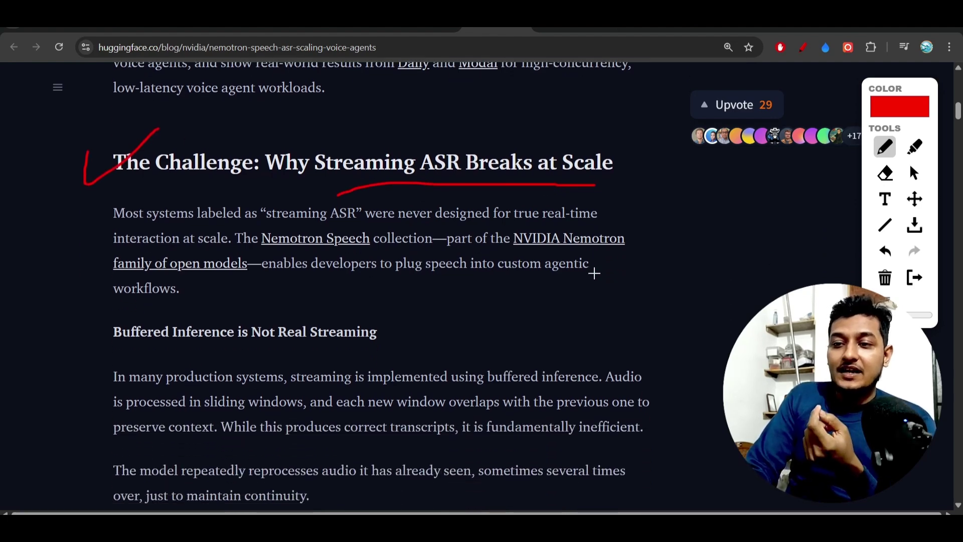
scroll(594, 274, "down", 1)
scroll(594, 273, "down", 2)
scroll(348, 249, "down", 1)
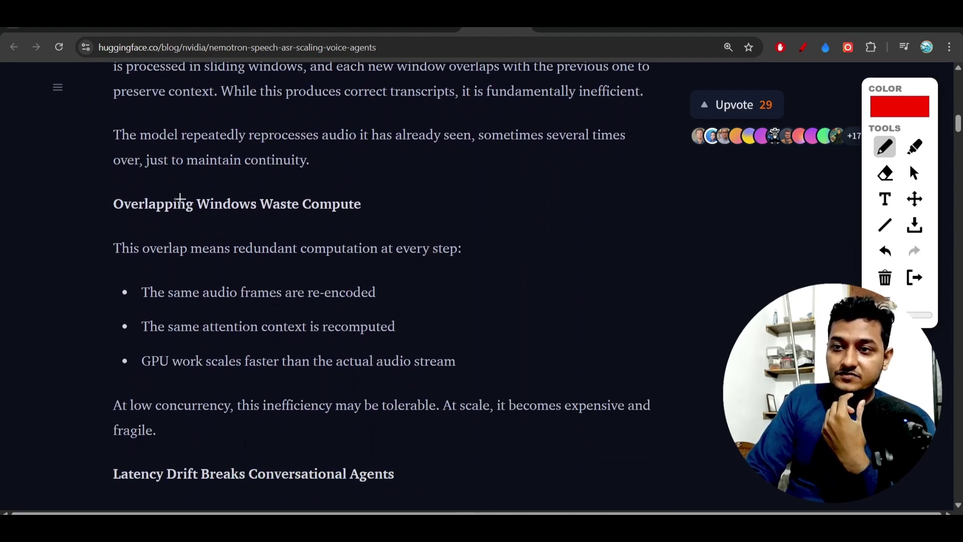
left_click_drag(115, 226, 335, 231)
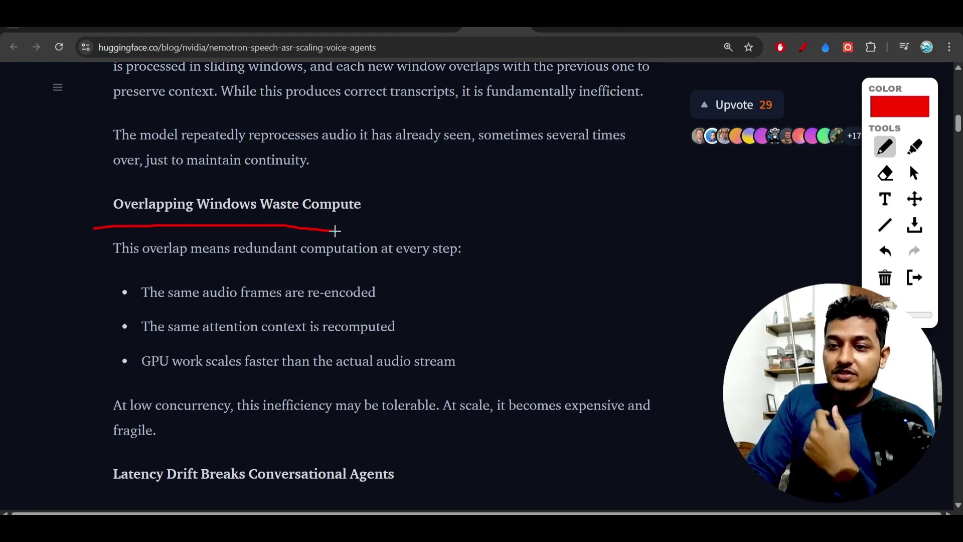
scroll(335, 231, "down", 1)
scroll(335, 231, "down", 2)
scroll(335, 231, "down", 3)
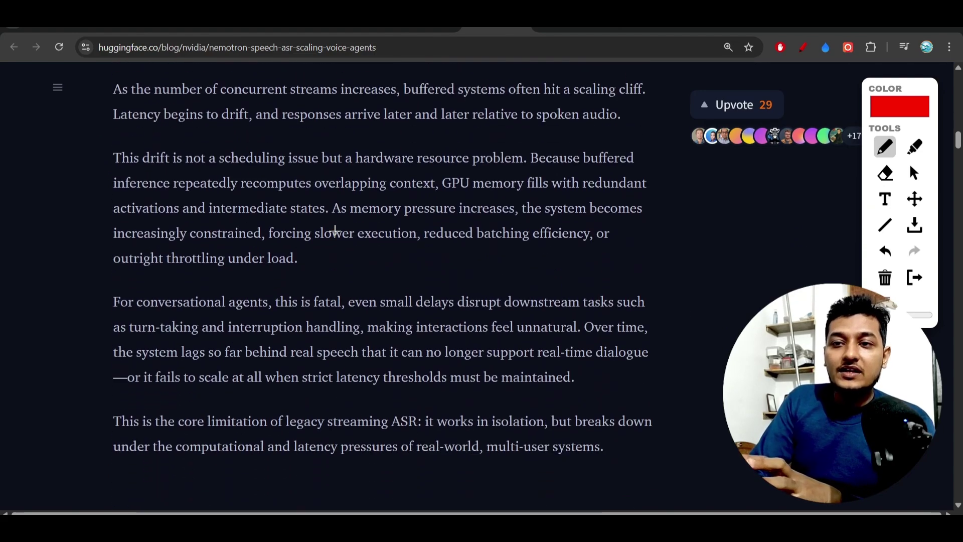
scroll(335, 231, "down", 4)
scroll(335, 231, "down", 2)
scroll(335, 231, "down", 1)
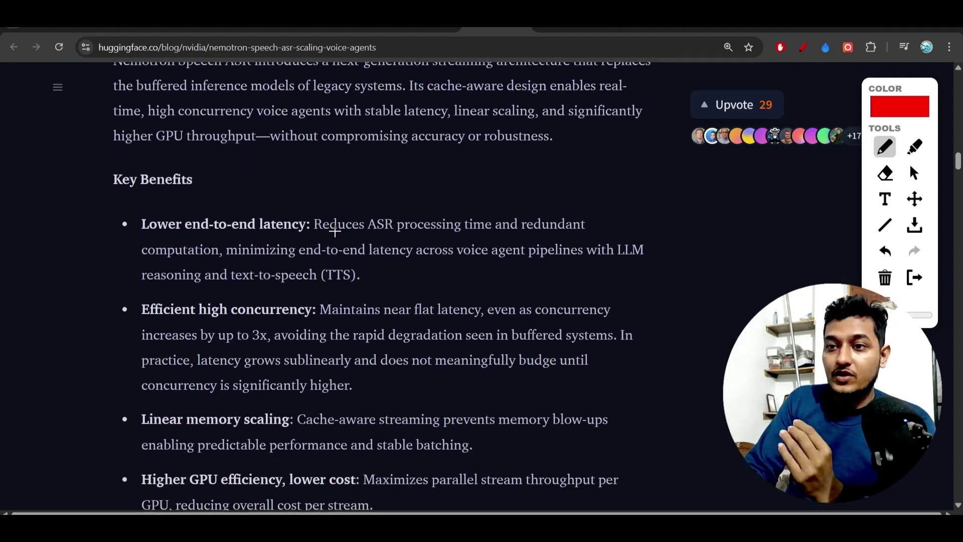
scroll(335, 231, "down", 2)
scroll(334, 231, "down", 2)
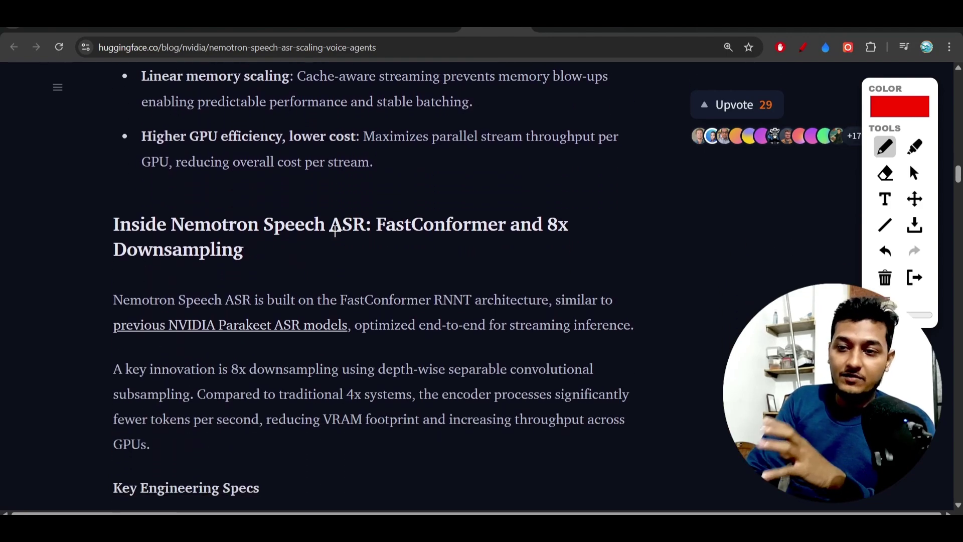
scroll(335, 231, "down", 3)
Step: Cycle past the streaming demo to the NVIDIA voice-agent article, then back through the Space to the model card
key("ctrl+Tab")
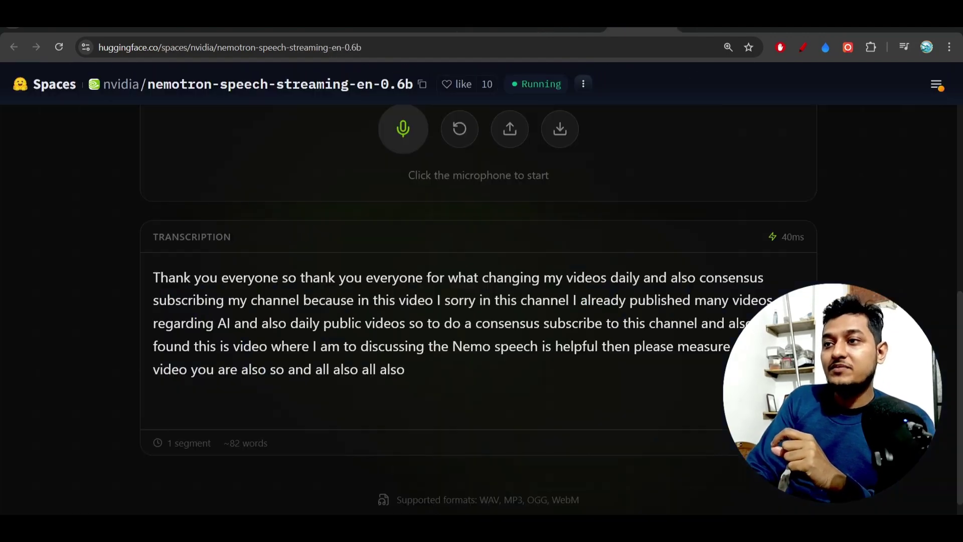
key("ctrl+Tab")
scroll(420, 250, "up", 5)
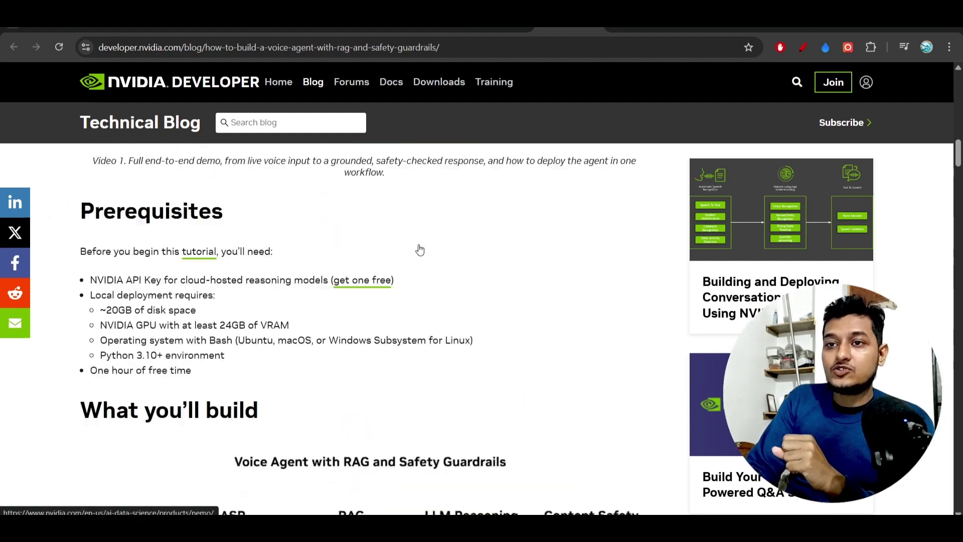
scroll(420, 249, "up", 5)
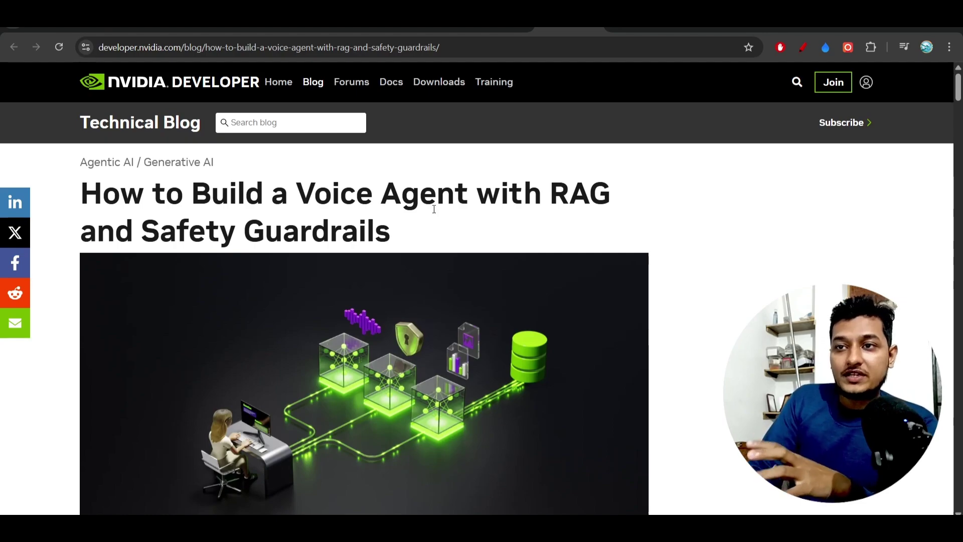
scroll(434, 210, "down", 10)
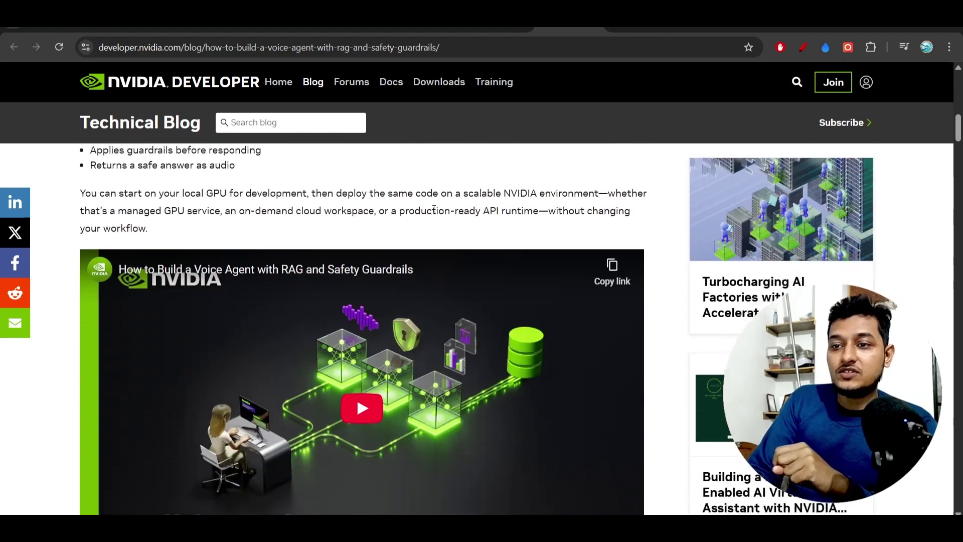
scroll(432, 208, "down", 5)
scroll(433, 209, "down", 3)
scroll(276, 298, "down", 5)
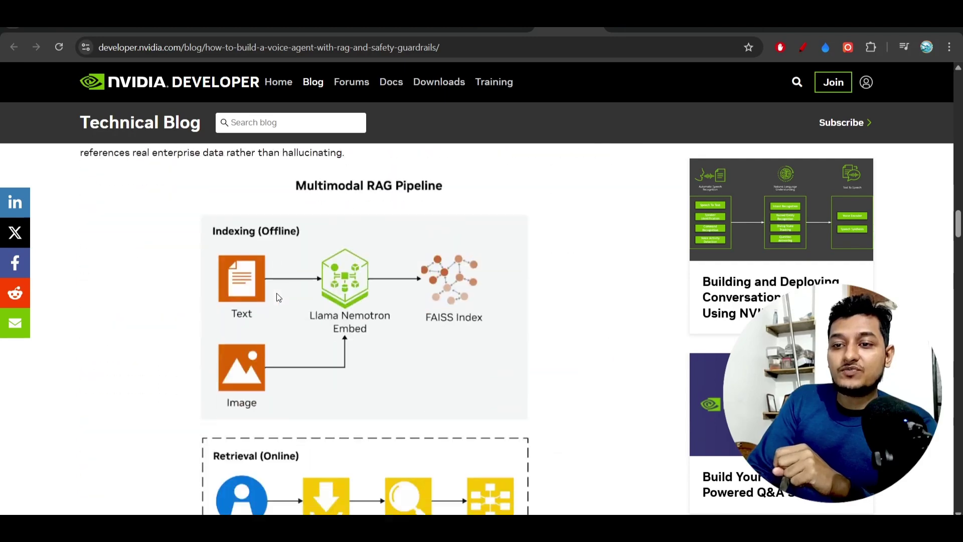
scroll(276, 298, "down", 5)
scroll(275, 297, "down", 4)
scroll(276, 297, "down", 1)
scroll(276, 298, "down", 1)
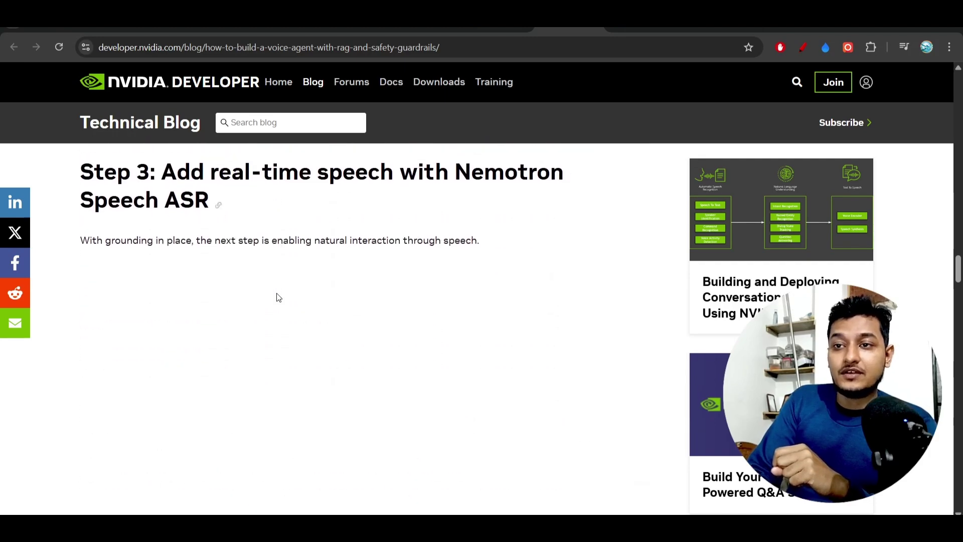
scroll(224, 284, "down", 3)
scroll(225, 283, "down", 2)
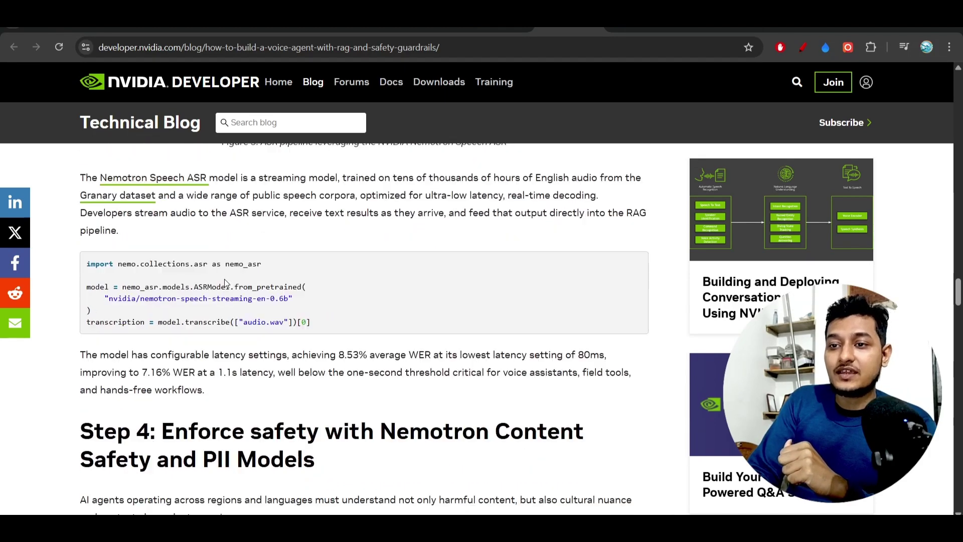
scroll(225, 280, "up", 4)
left_click(640, 28)
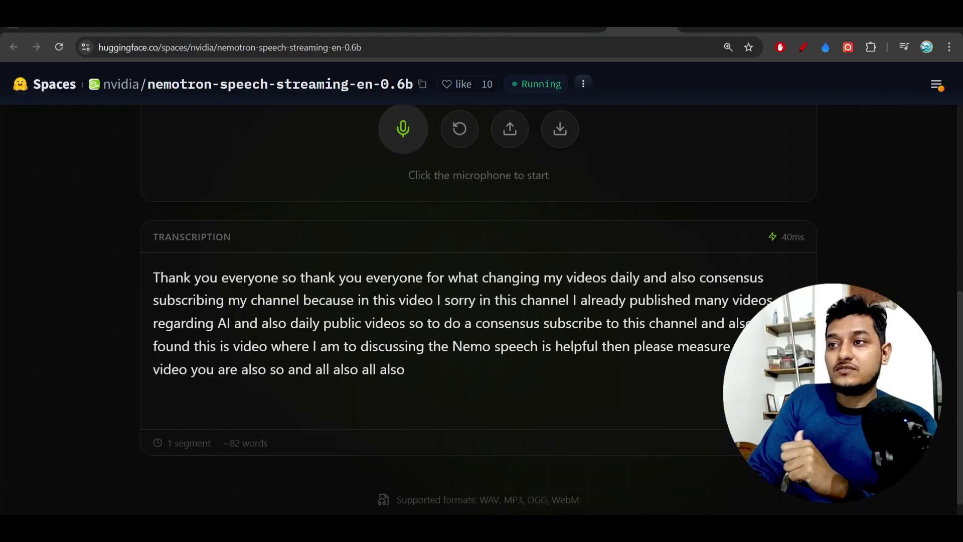
scroll(561, 210, "up", 5)
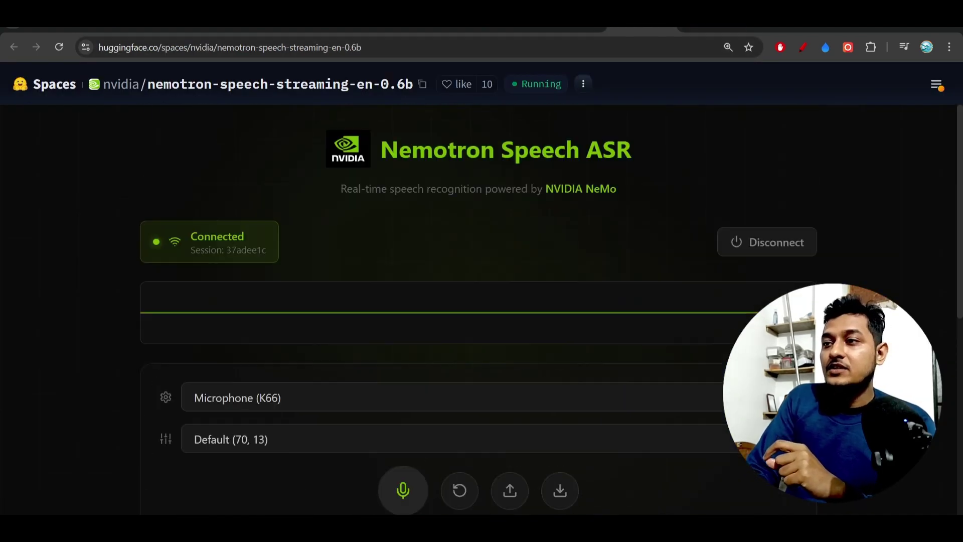
left_click(715, 28)
scroll(390, 304, "down", 5)
scroll(391, 304, "down", 5)
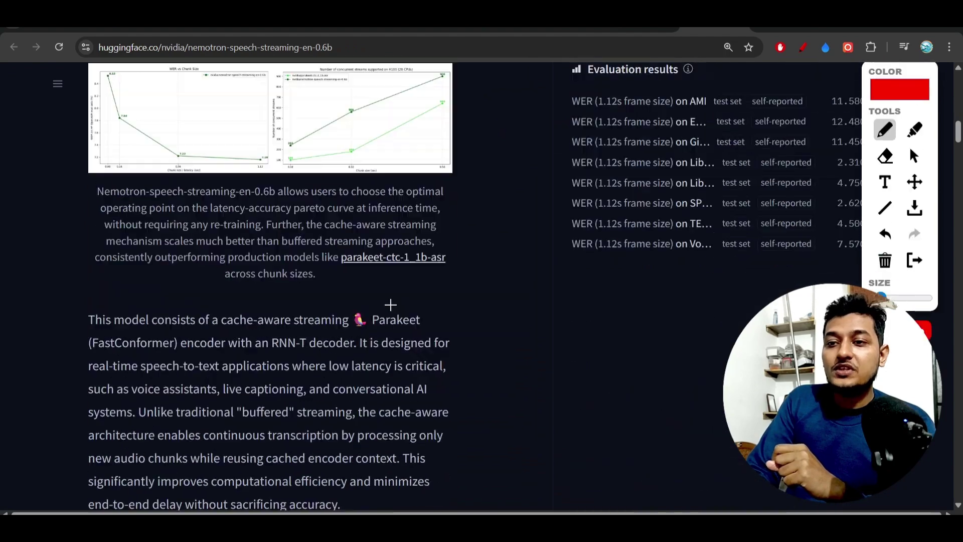
scroll(391, 304, "down", 5)
scroll(391, 304, "down", 4)
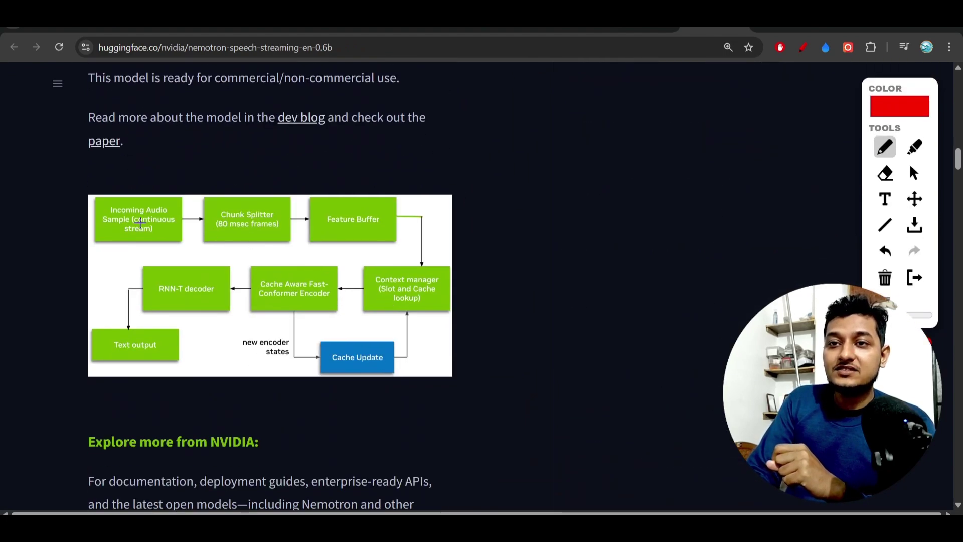
scroll(139, 223, "up", 1)
left_click_drag(66, 268, 170, 237)
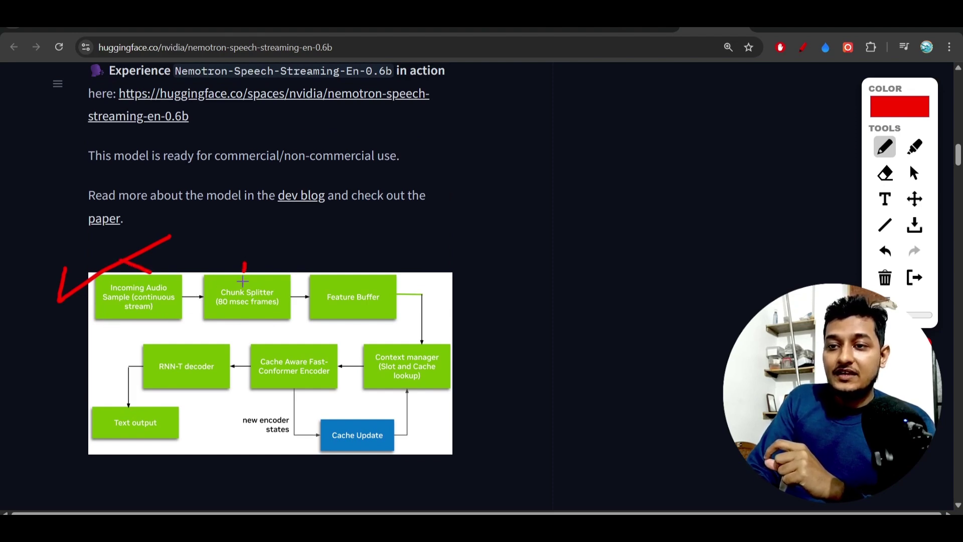
Step: Tick Chunk Splitter, Feature Buffer, Context Manager, Encoder, RNN-T-to-Text path and Cache Update
left_click_drag(244, 281, 314, 247)
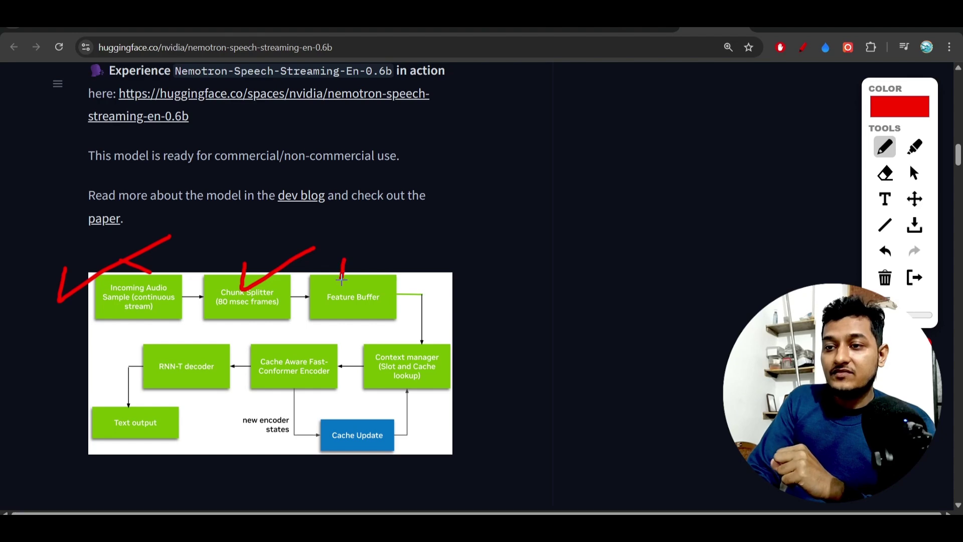
left_click_drag(343, 279, 412, 245)
left_click_drag(411, 347, 491, 323)
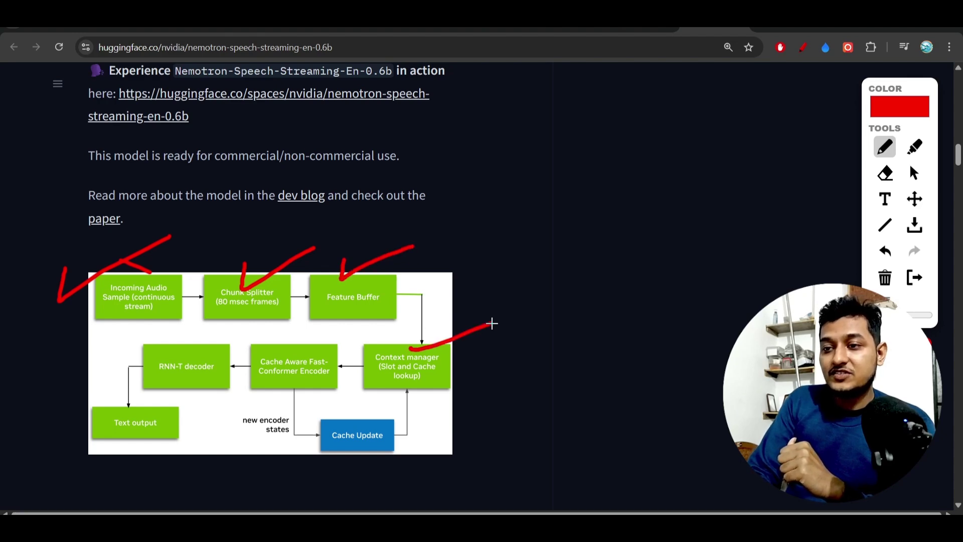
left_click_drag(279, 346, 331, 335)
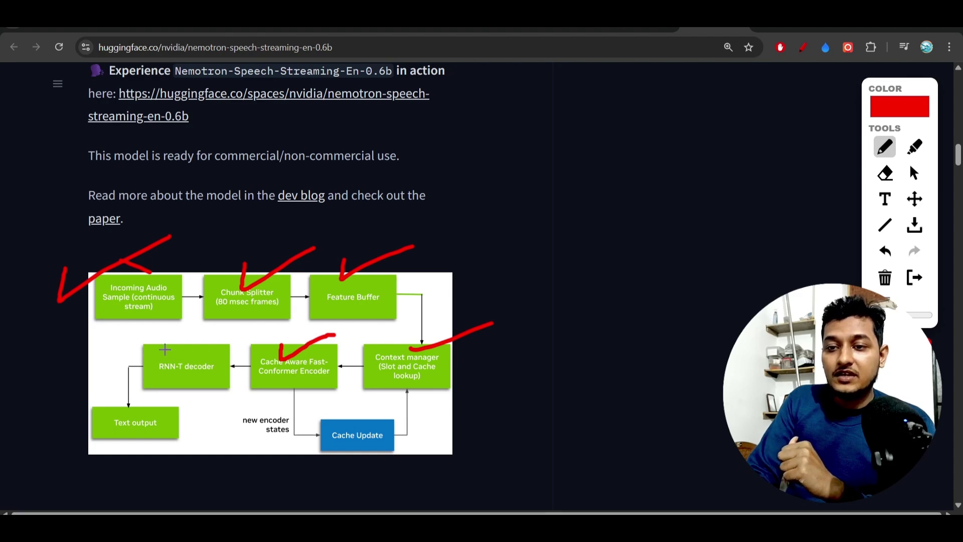
left_click_drag(110, 381, 90, 449)
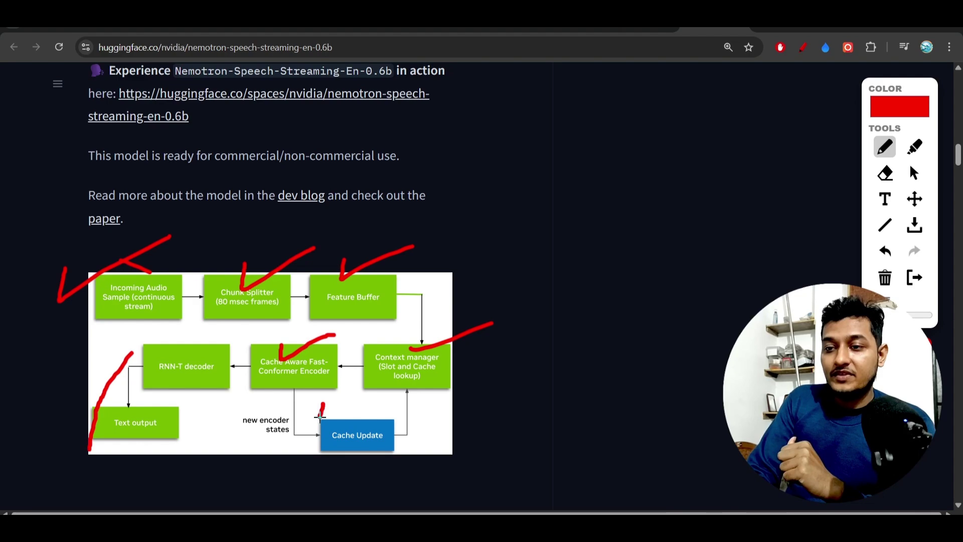
left_click_drag(321, 414, 368, 411)
scroll(411, 400, "down", 5)
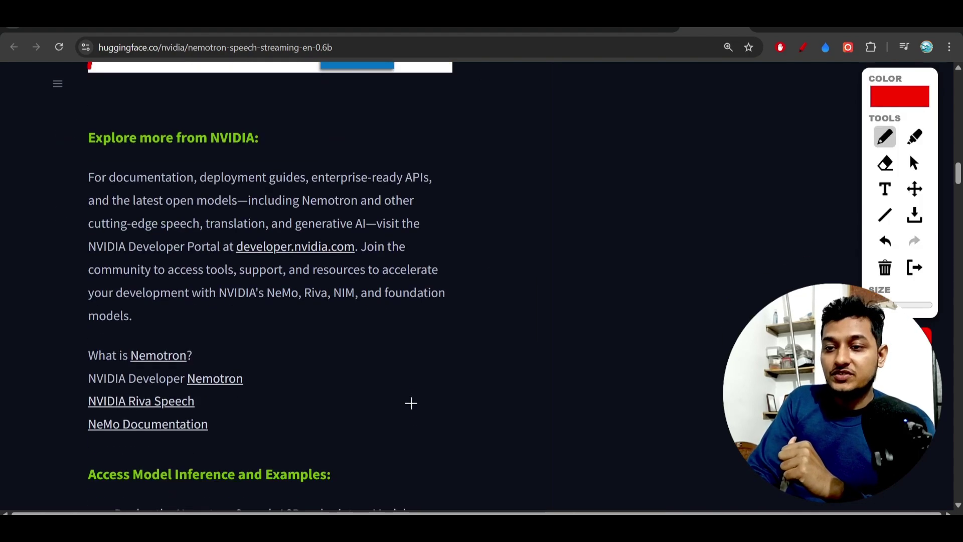
scroll(408, 402, "down", 1)
scroll(412, 403, "up", 1)
scroll(411, 404, "down", 3)
scroll(411, 403, "up", 1)
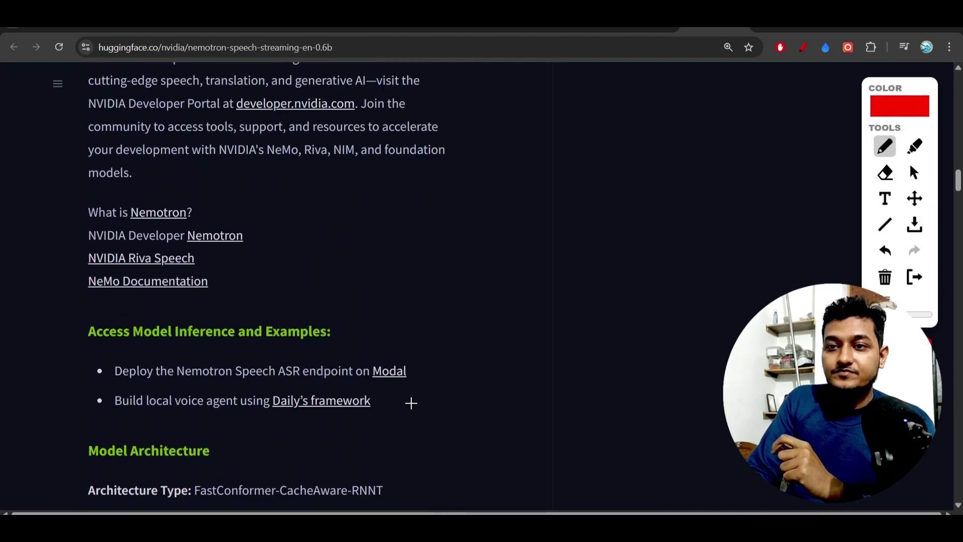
scroll(411, 403, "down", 5)
scroll(411, 404, "down", 2)
scroll(411, 403, "down", 3)
scroll(410, 403, "down", 4)
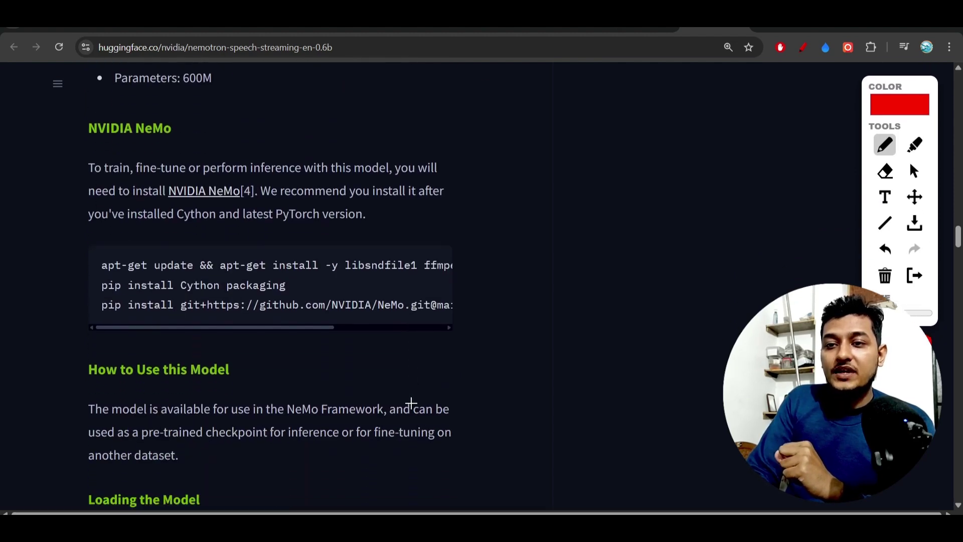
scroll(411, 403, "down", 1)
scroll(445, 340, "down", 2)
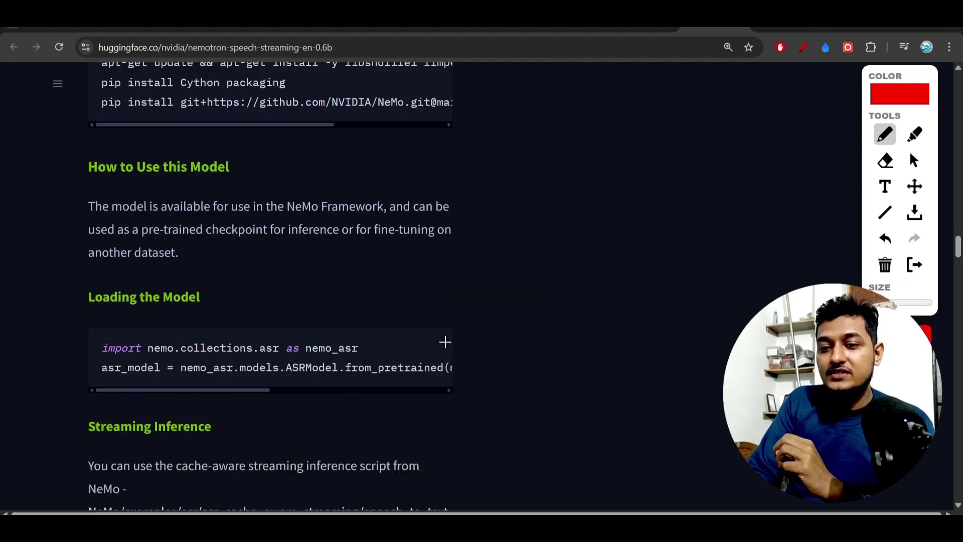
scroll(445, 343, "down", 1)
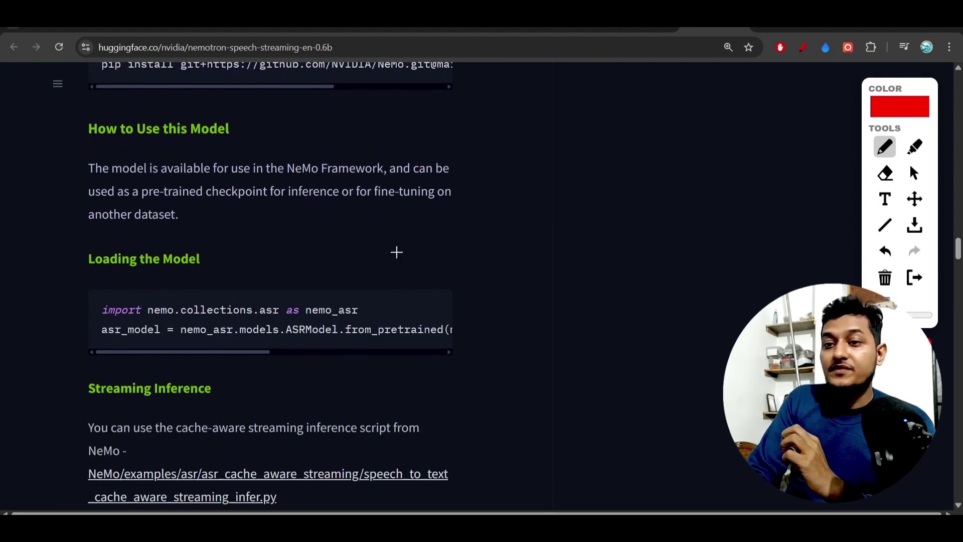
scroll(391, 258, "up", 3)
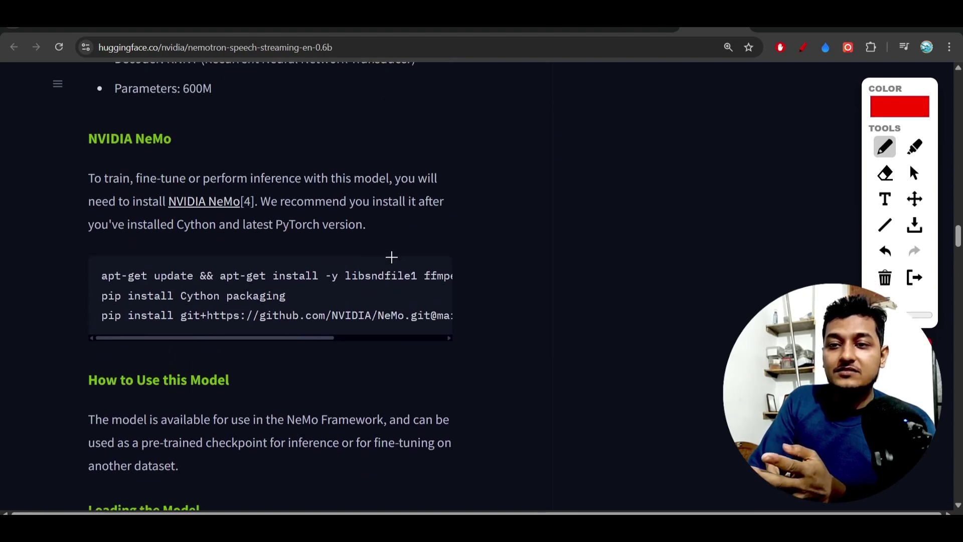
Step: Underline the NVIDIA NeMo heading in red, then move past the demo tab to the Codedigipt YouTube channel
left_click_drag(91, 144, 261, 165)
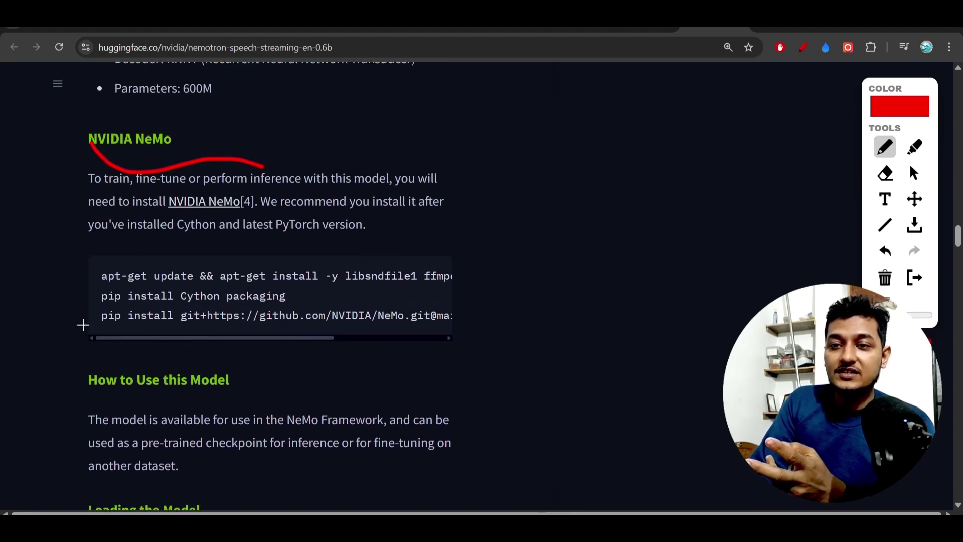
left_click_drag(112, 360, 211, 373)
scroll(210, 373, "down", 3)
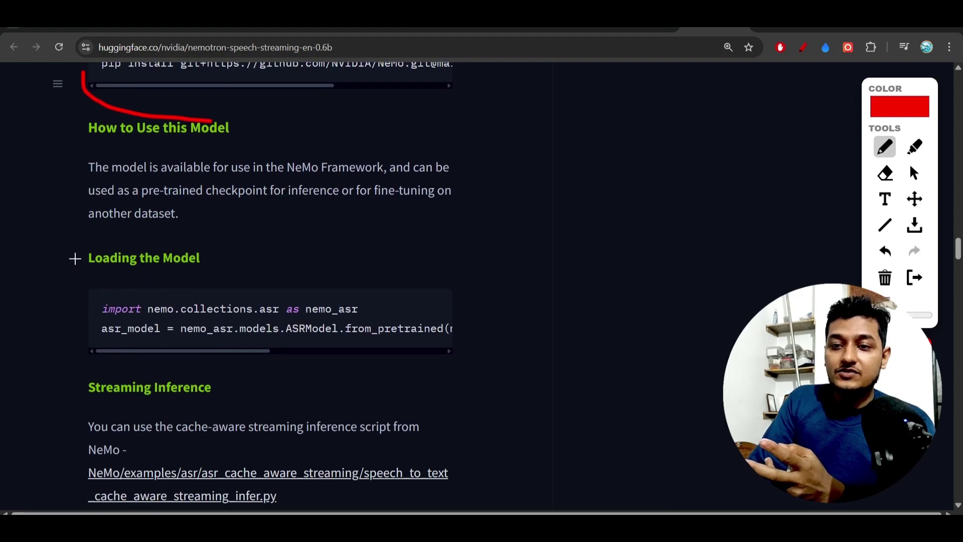
left_click_drag(74, 259, 76, 422)
scroll(77, 421, "down", 4)
scroll(79, 422, "down", 3)
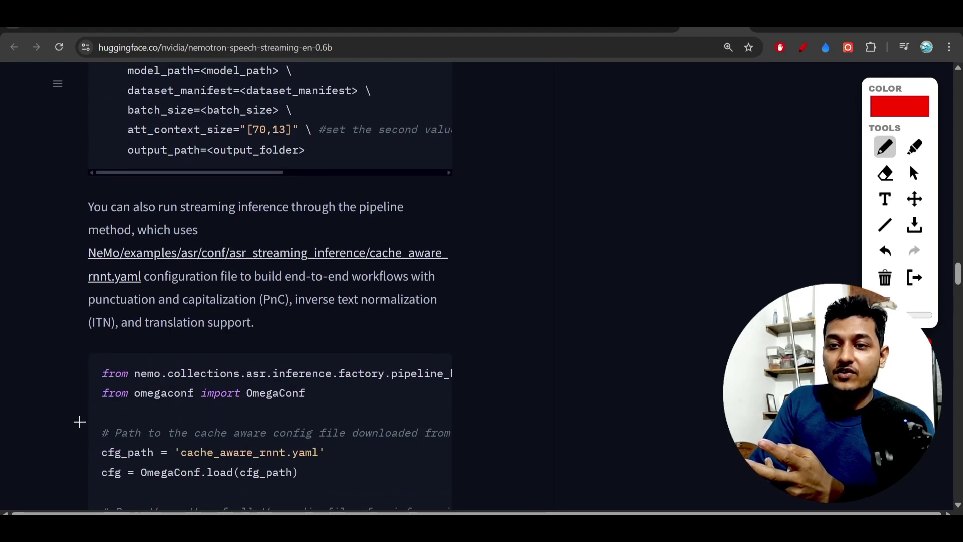
scroll(80, 422, "down", 1)
scroll(80, 421, "down", 4)
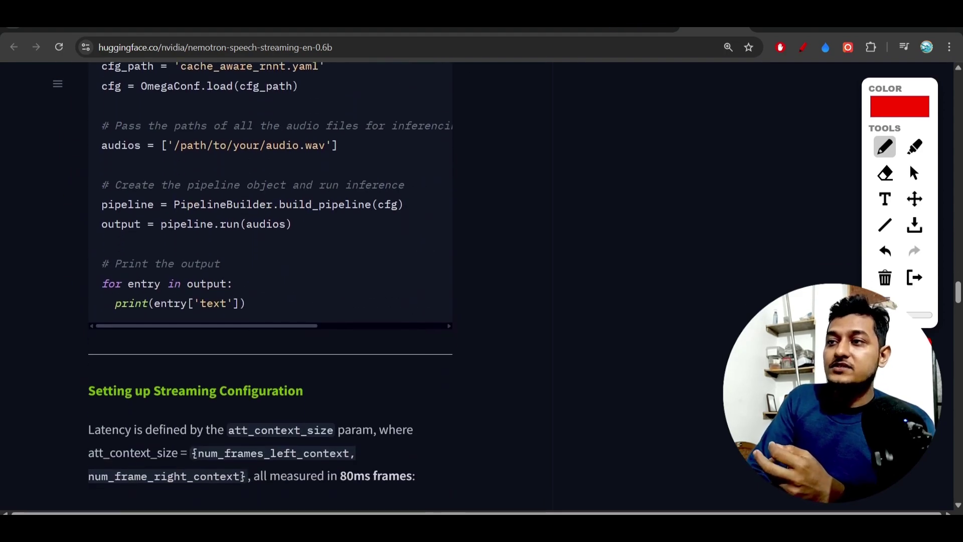
key("ctrl+Tab")
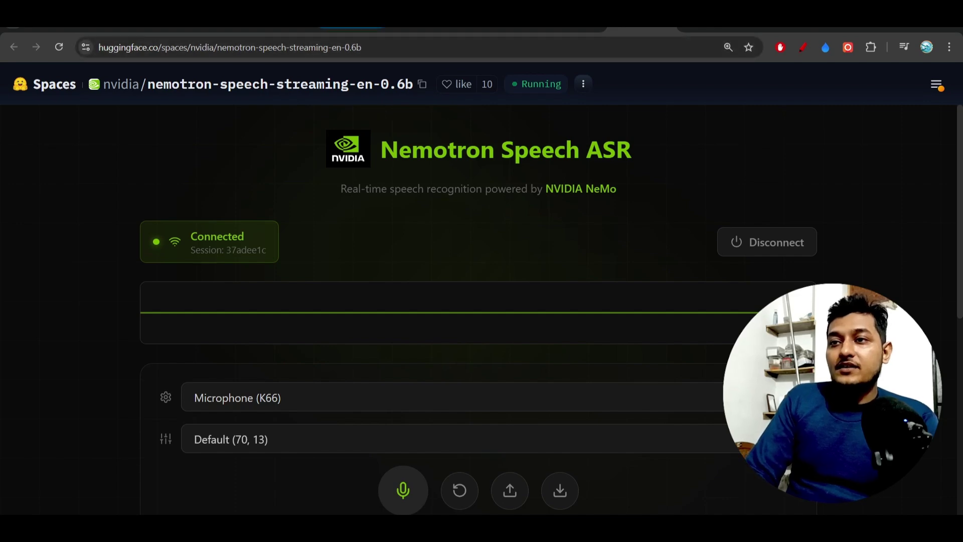
key("ctrl+Tab")
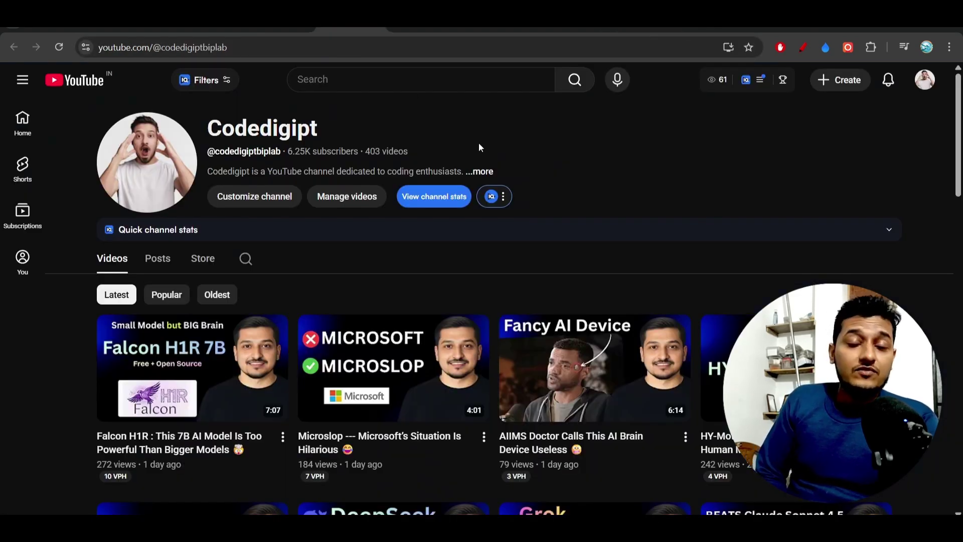